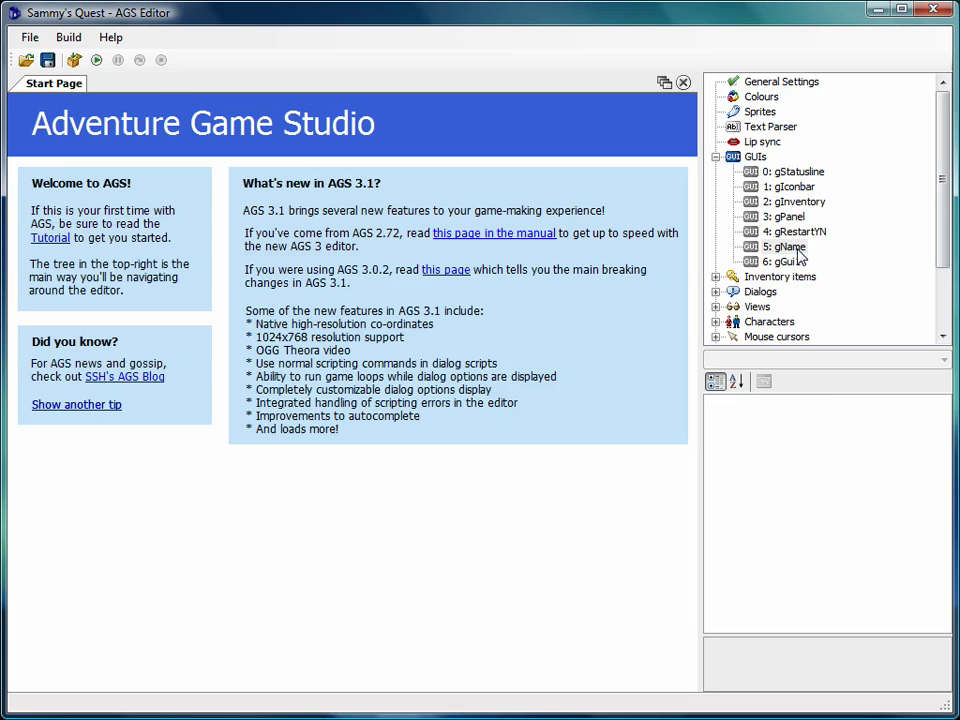
- Open the gName GUI and examine the OK button's click script, the name text box and the prompt label
{"action": "double_click", "coordinate": [790, 247]}
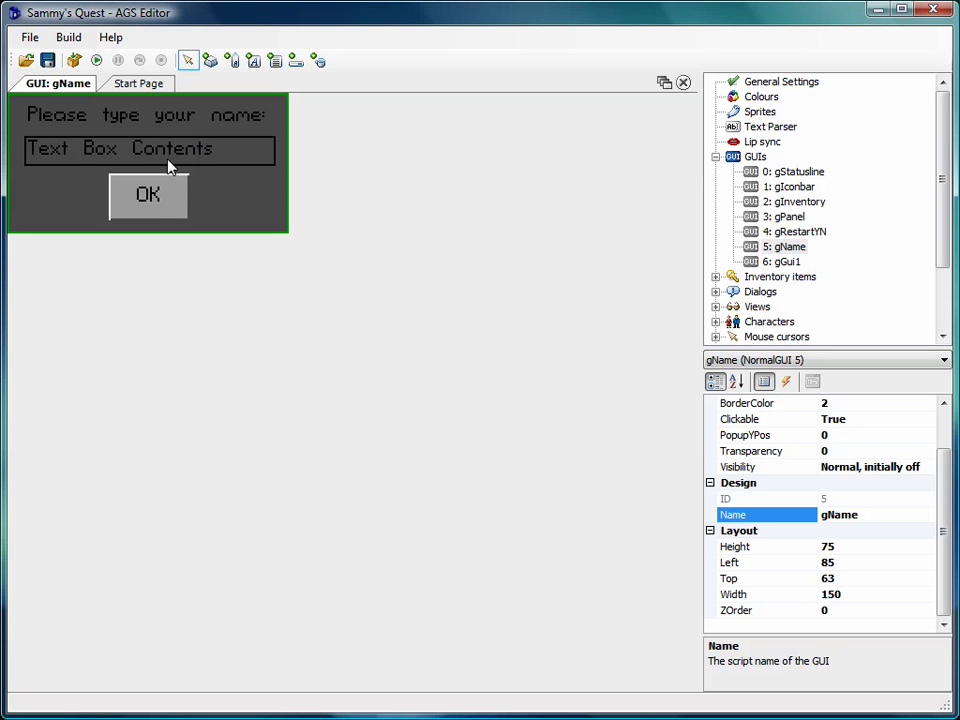
{"action": "double_click", "coordinate": [146, 194]}
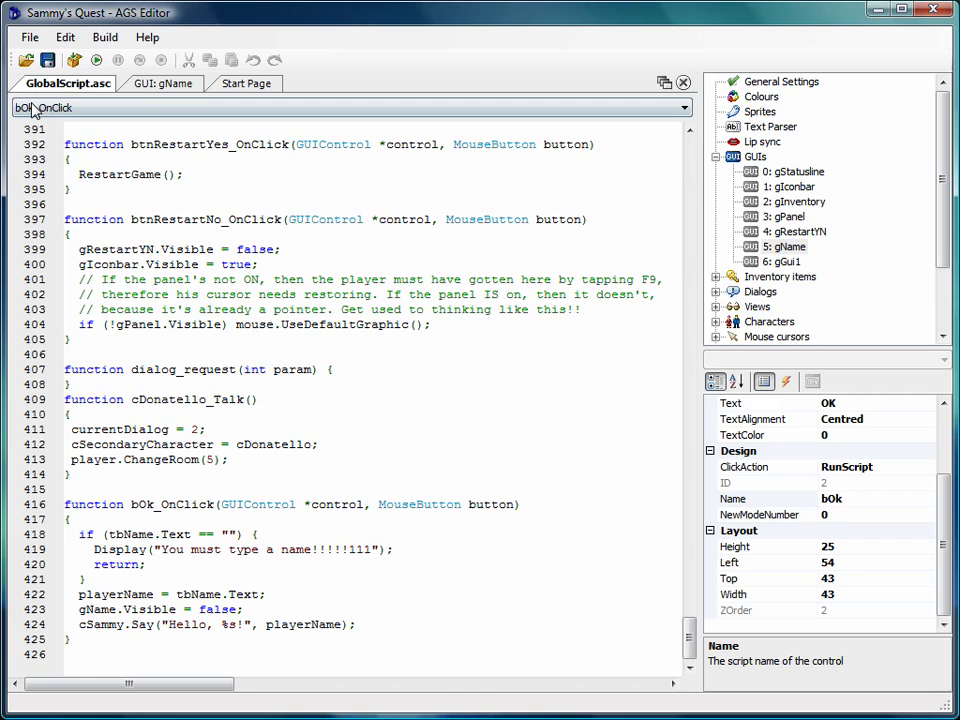
{"action": "left_click", "coordinate": [160, 83]}
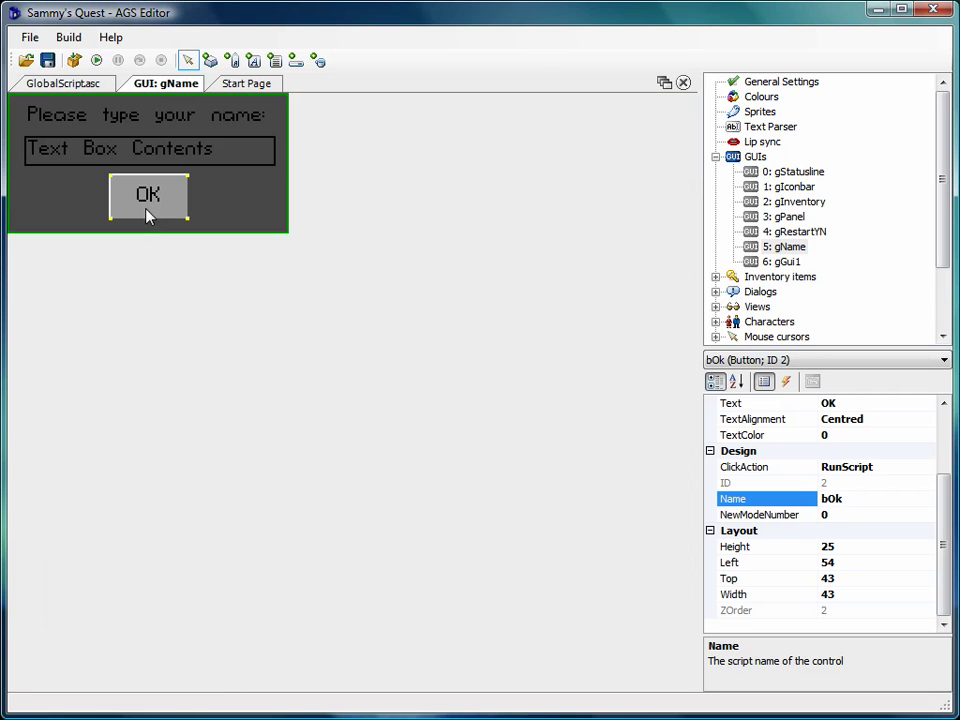
{"action": "left_click", "coordinate": [154, 147]}
{"action": "left_click", "coordinate": [167, 121]}
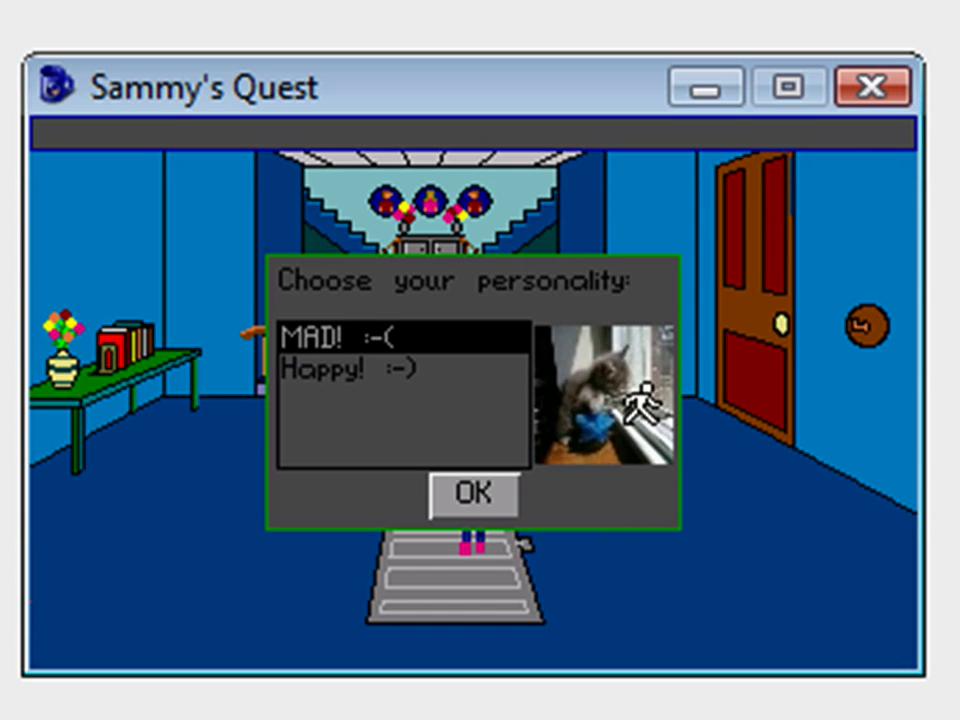
- In the running game, alternate between the MAD! and Happy! entries of the personality list, ending on Happy!, and accept the choice
{"action": "left_click", "coordinate": [395, 370]}
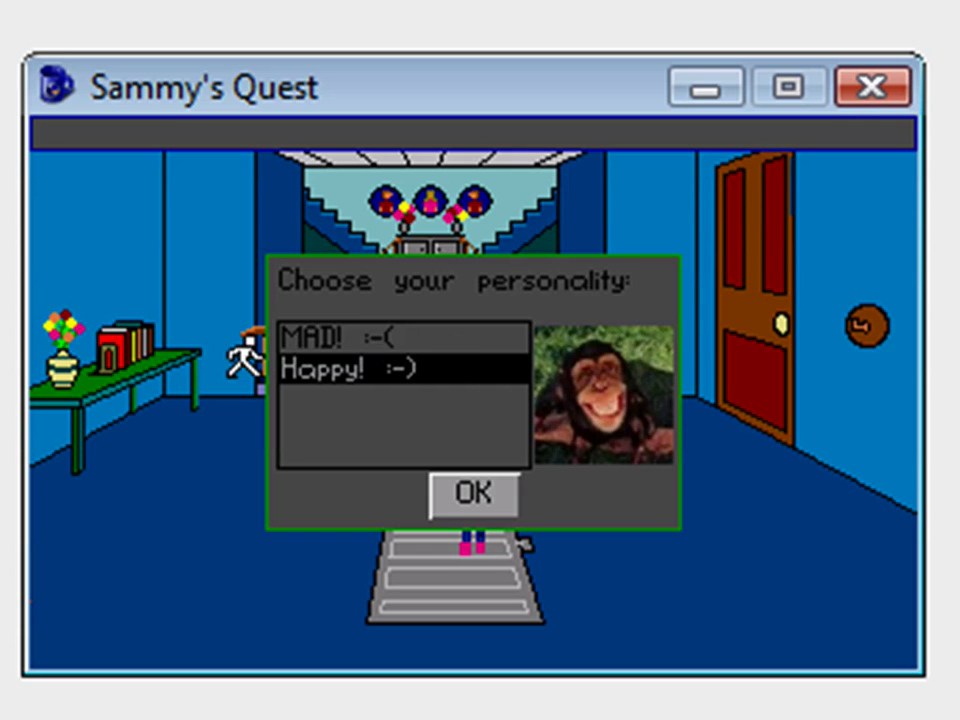
{"action": "left_click", "coordinate": [366, 336]}
{"action": "left_click", "coordinate": [395, 368]}
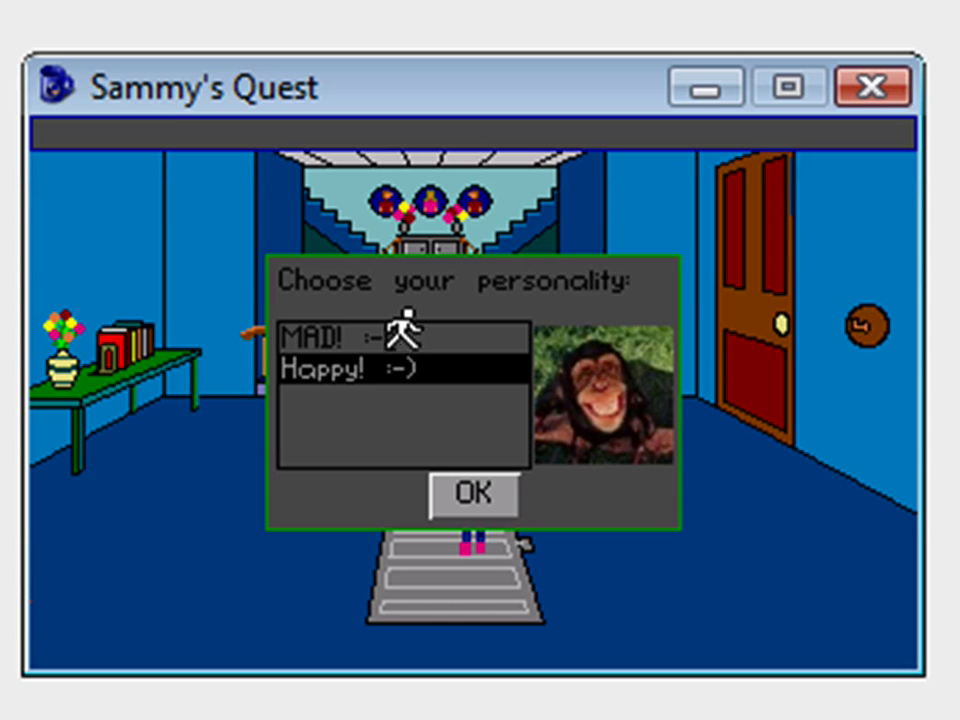
{"action": "left_click", "coordinate": [437, 340]}
{"action": "left_click", "coordinate": [440, 368]}
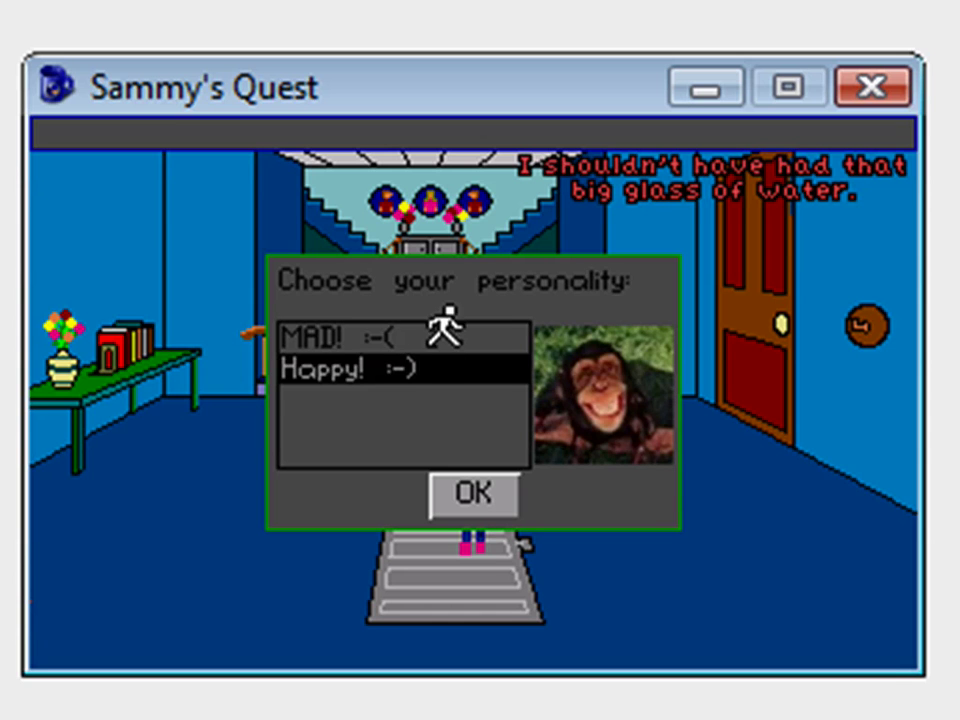
{"action": "left_click", "coordinate": [445, 332]}
{"action": "left_click", "coordinate": [458, 369]}
{"action": "left_click", "coordinate": [490, 485]}
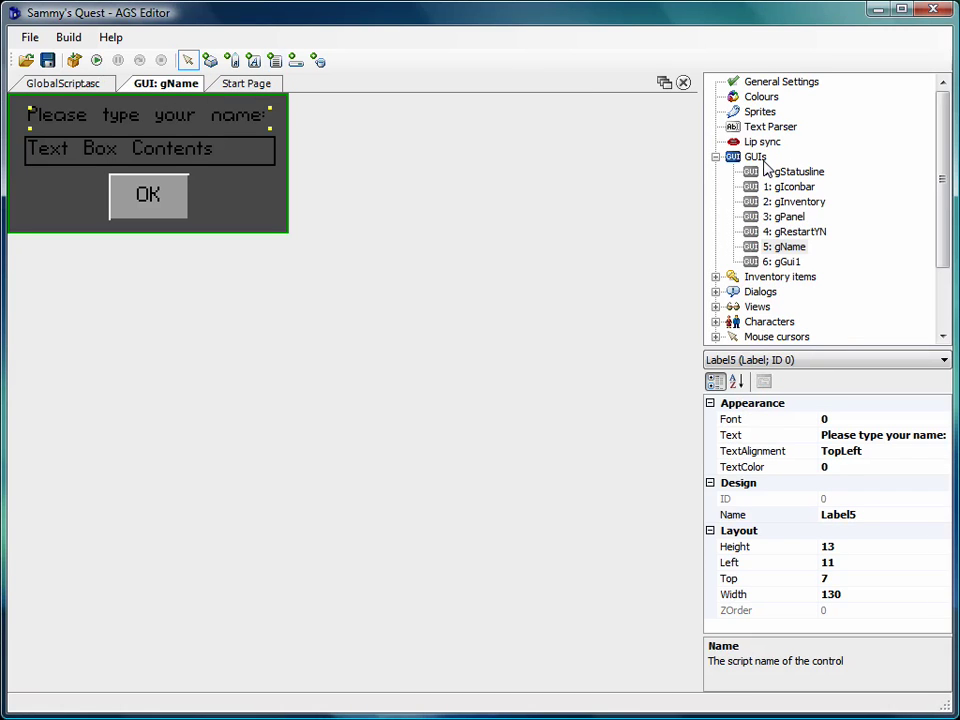
- Create a new normal GUI and name it gListBox
{"action": "right_click", "coordinate": [762, 163]}
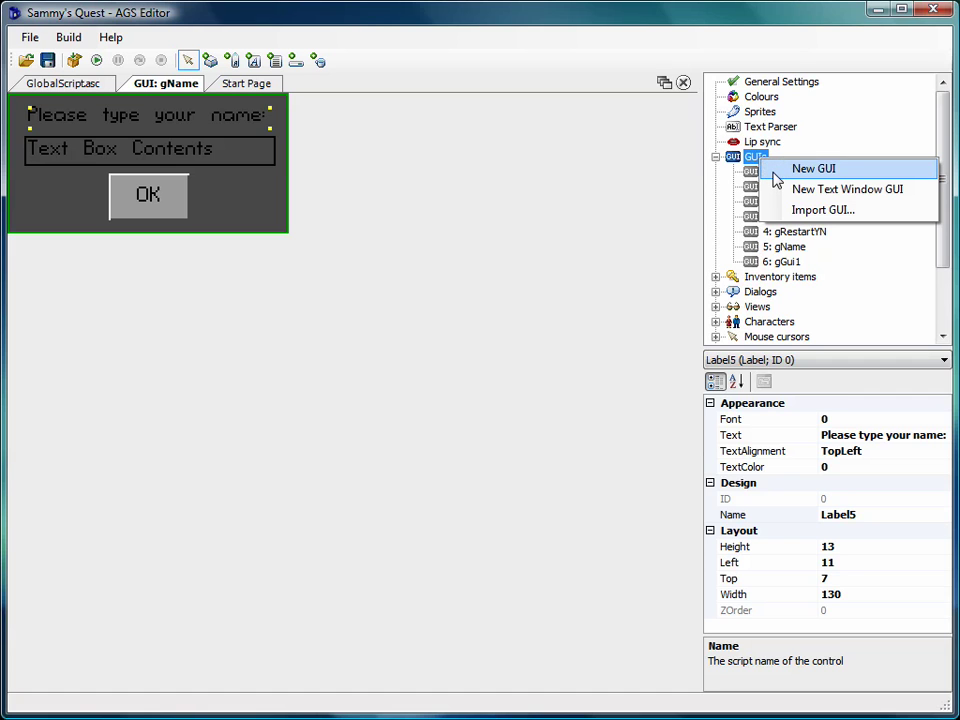
{"action": "left_click", "coordinate": [776, 170]}
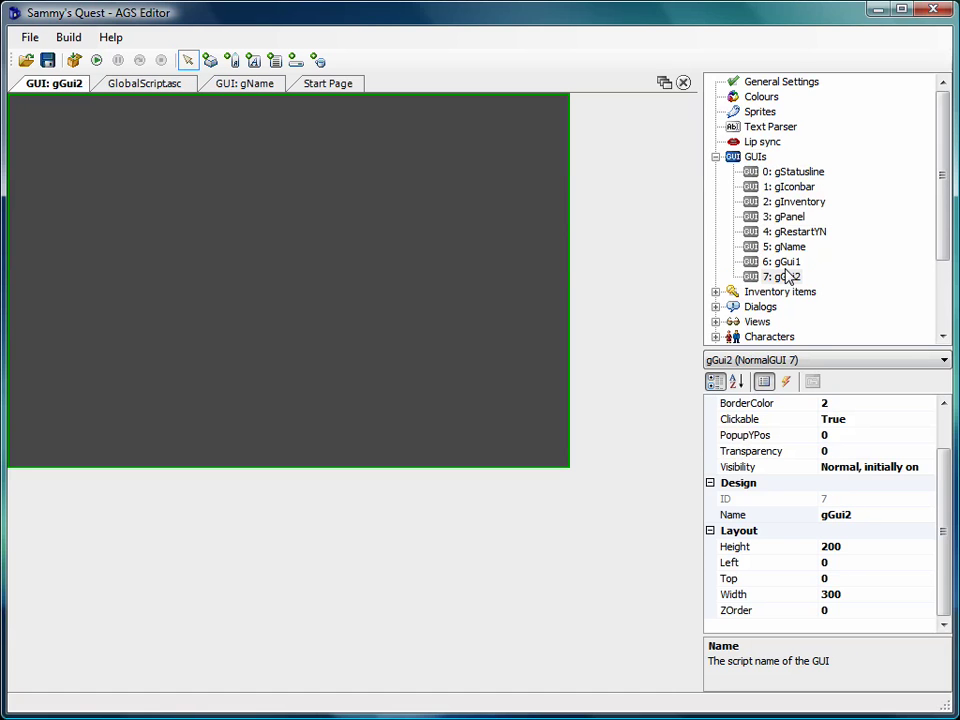
{"action": "left_click", "coordinate": [788, 277]}
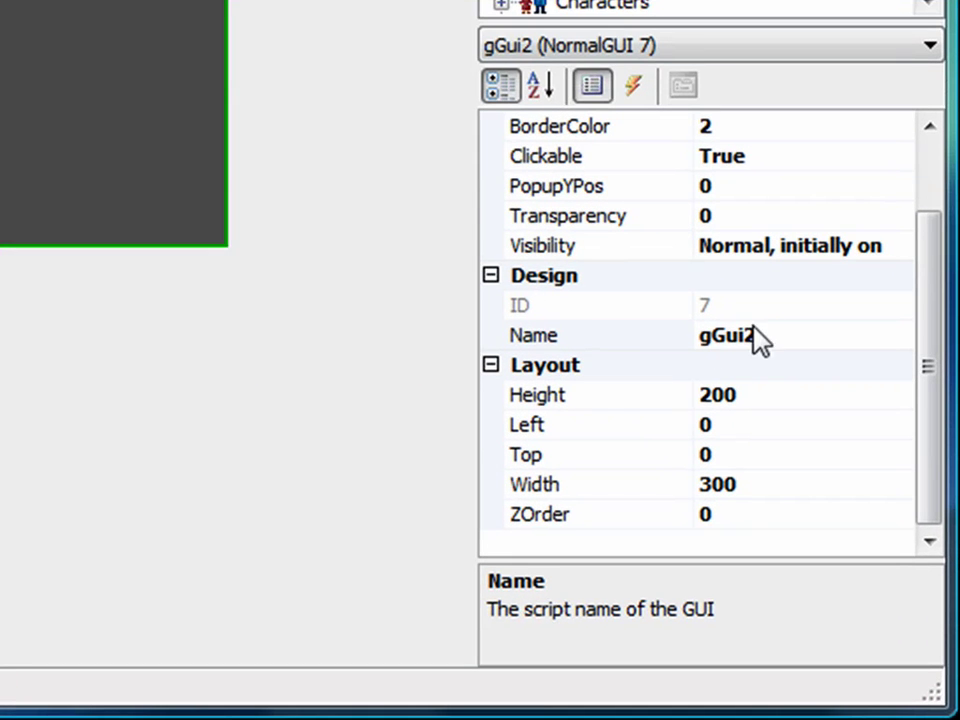
{"action": "left_click", "coordinate": [773, 345]}
{"action": "left_click_drag", "start_coordinate": [773, 345], "coordinate": [700, 334]}
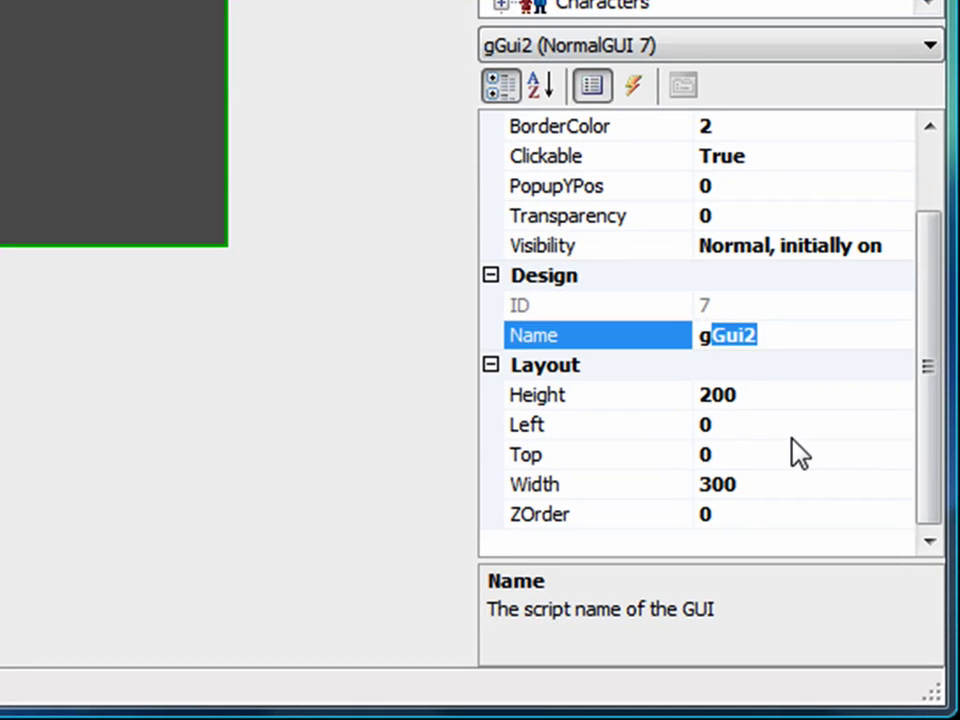
{"action": "type", "text": "ListBox"}
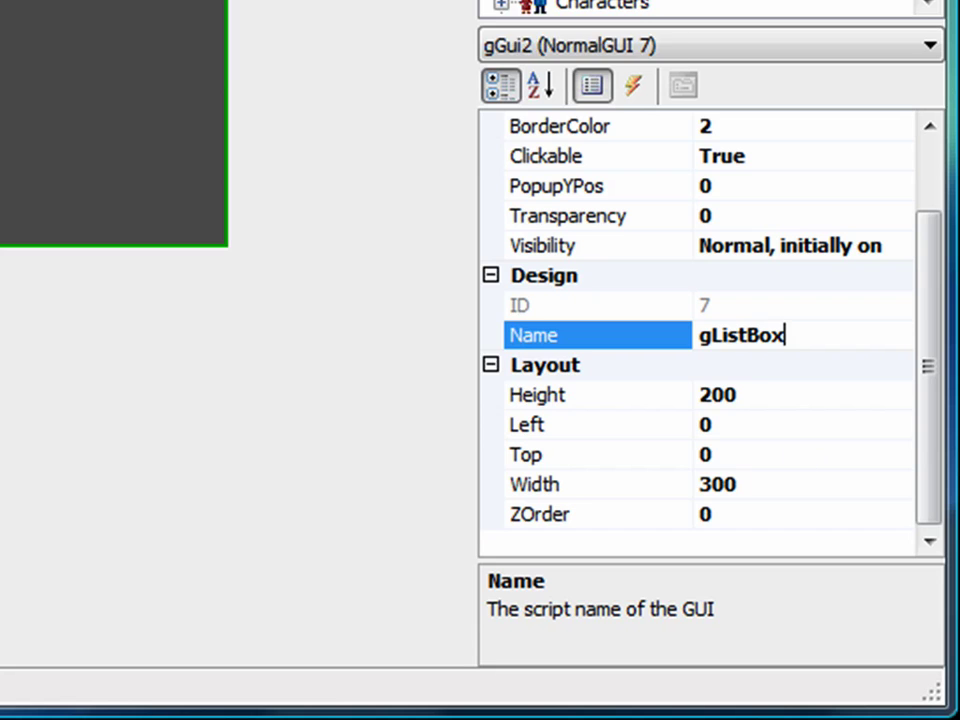
{"action": "key", "text": "Return"}
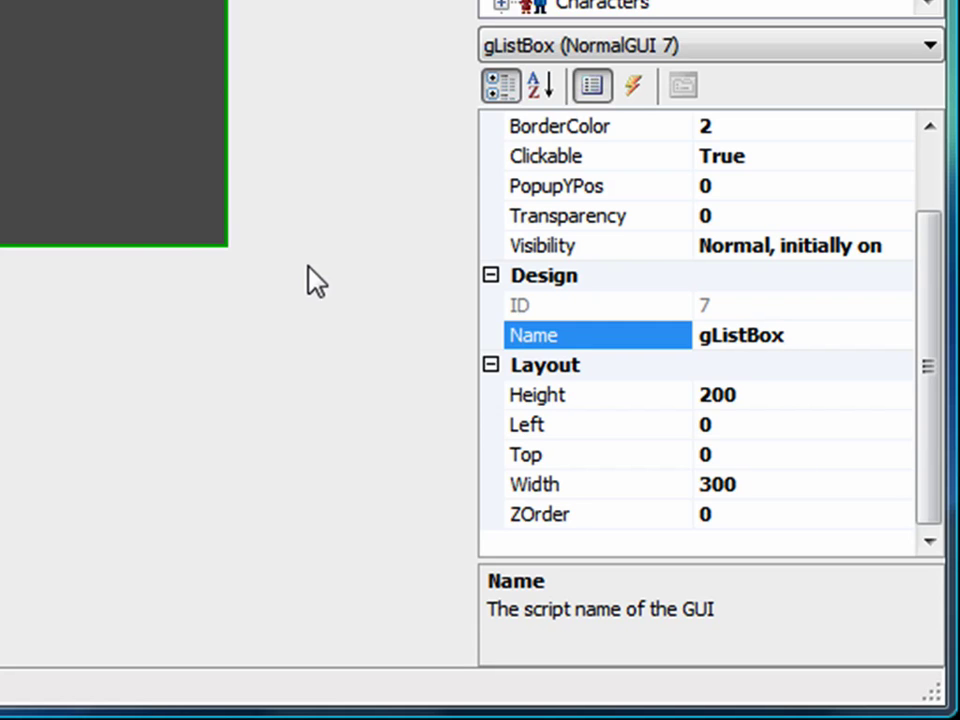
{"action": "left_click", "coordinate": [178, 222]}
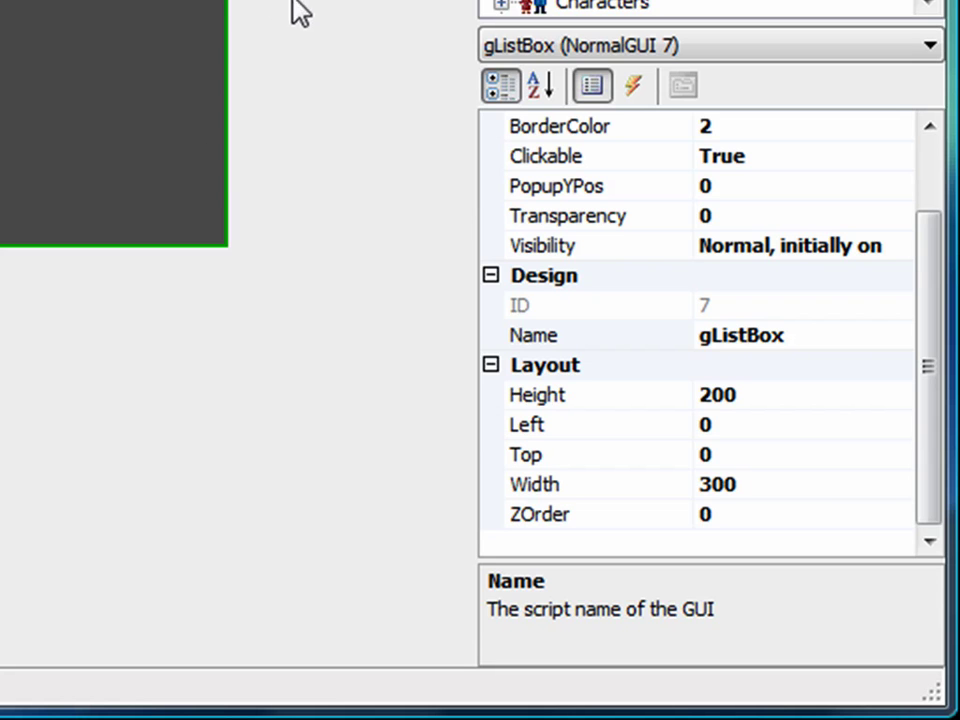
- Set the gListBox GUI's height to 100 and its width to 150
{"action": "left_click_drag", "start_coordinate": [936, 383], "coordinate": [936, 279]}
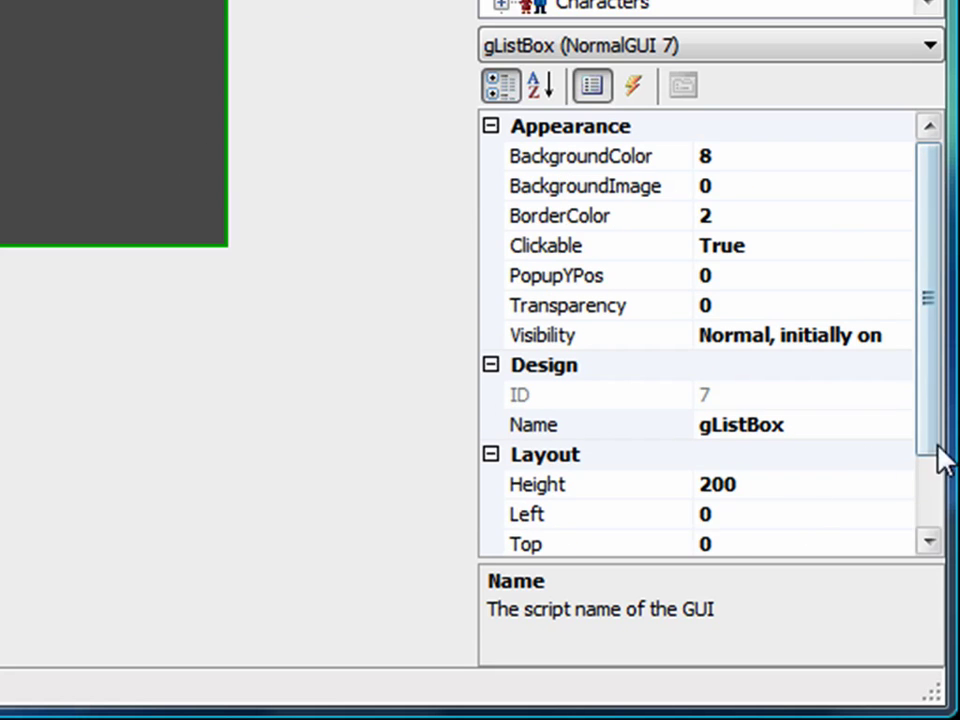
{"action": "left_click_drag", "start_coordinate": [943, 456], "coordinate": [943, 574]}
{"action": "left_click", "coordinate": [828, 392]}
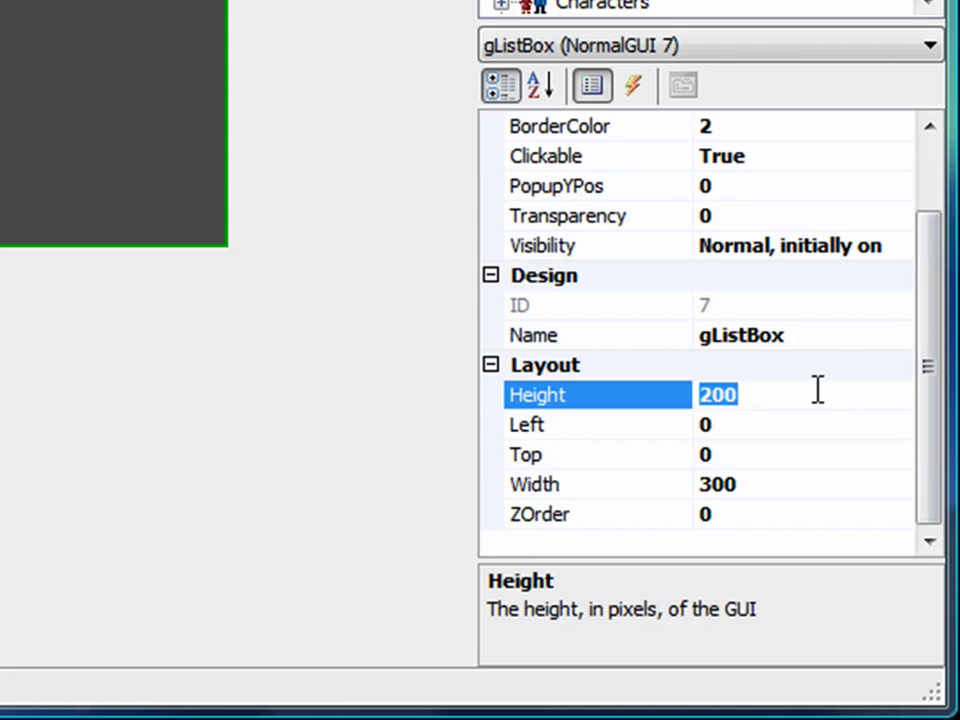
{"action": "type", "text": "100"}
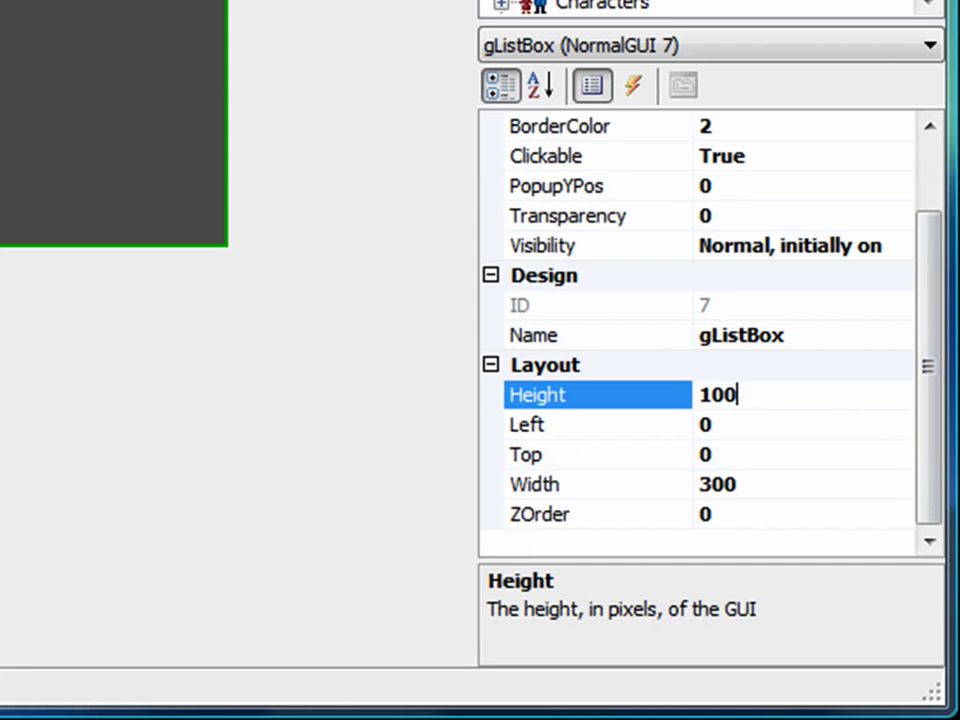
{"action": "key", "text": "Return"}
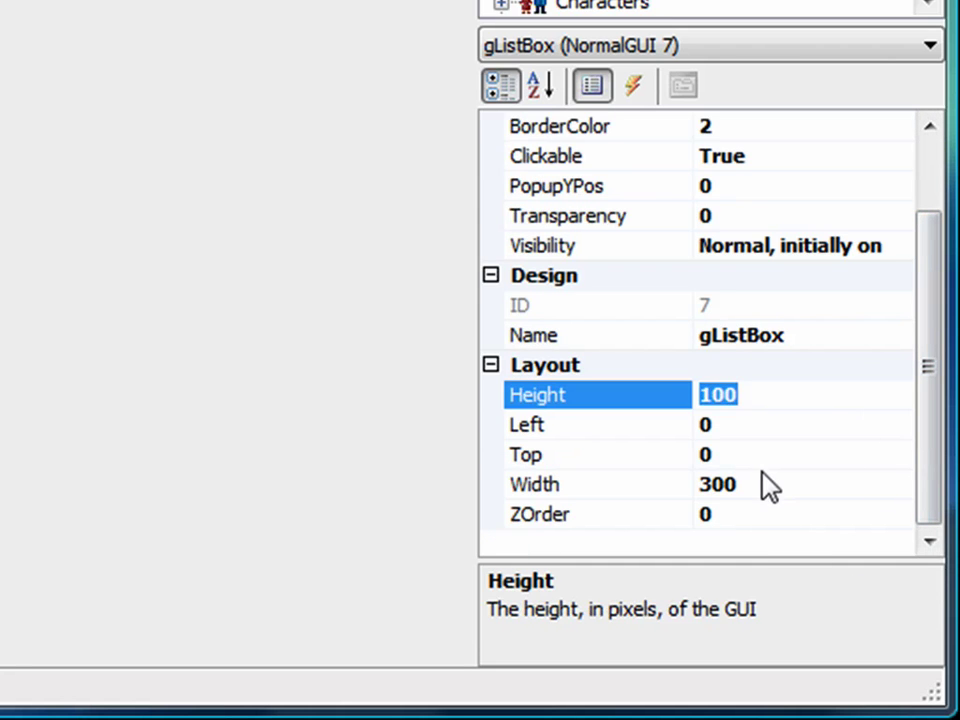
{"action": "left_click", "coordinate": [765, 481]}
{"action": "double_click", "coordinate": [765, 481]}
{"action": "type", "text": "15"}
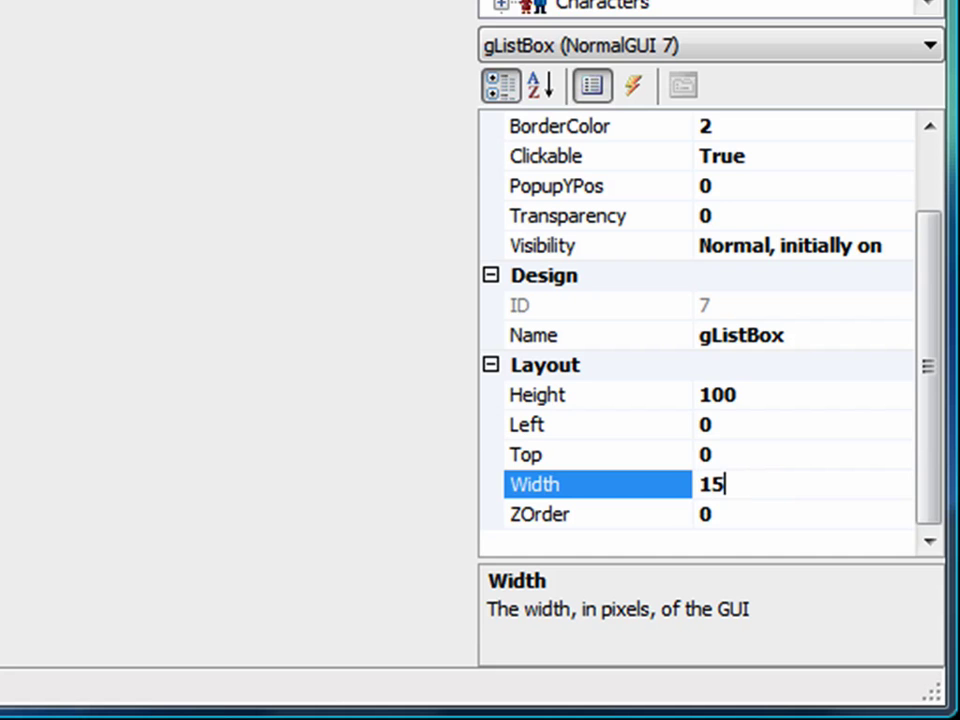
{"action": "type", "text": "0"}
{"action": "key", "text": "Return"}
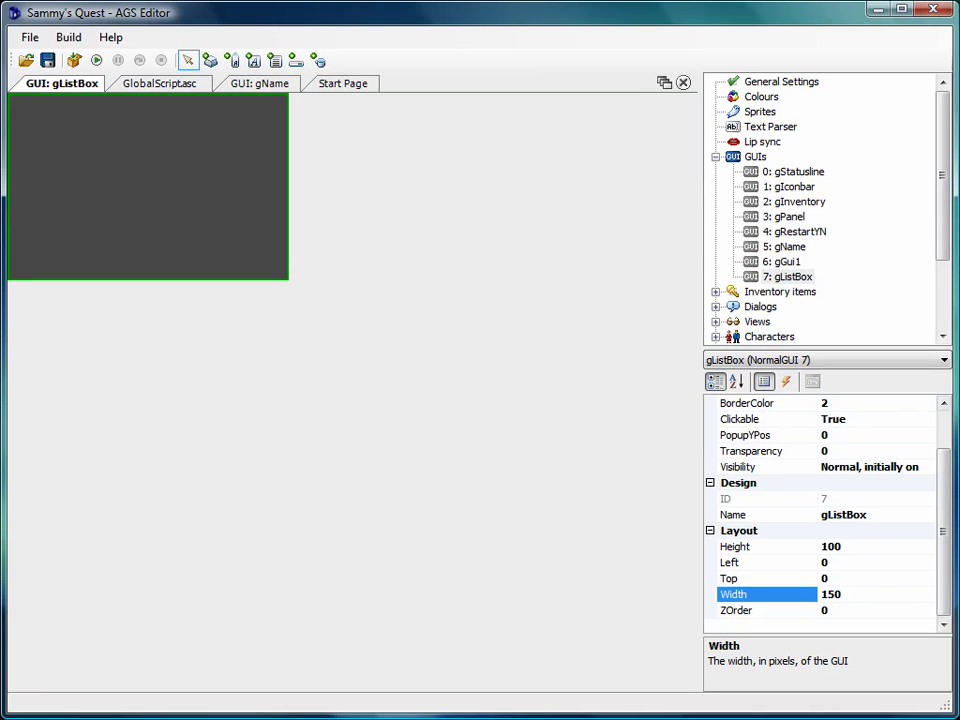
- Draw a list box control over the left part of the gListBox GUI, leaving free space above and beside it
{"action": "scroll", "coordinate": [943, 532], "scroll_direction": "up", "scroll_amount": 1}
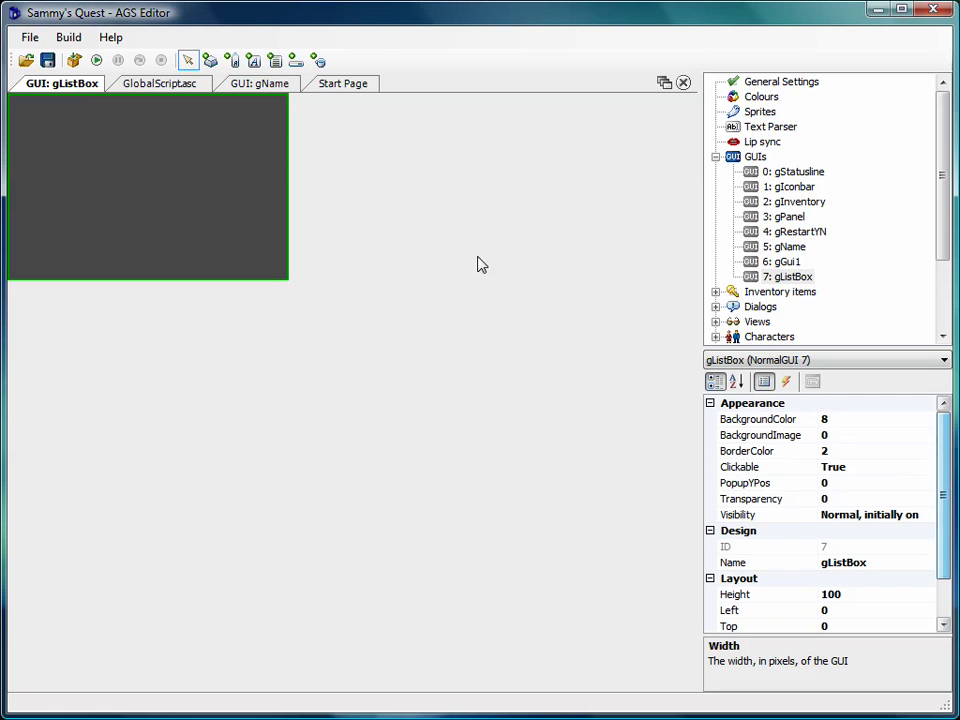
{"action": "left_click", "coordinate": [274, 62]}
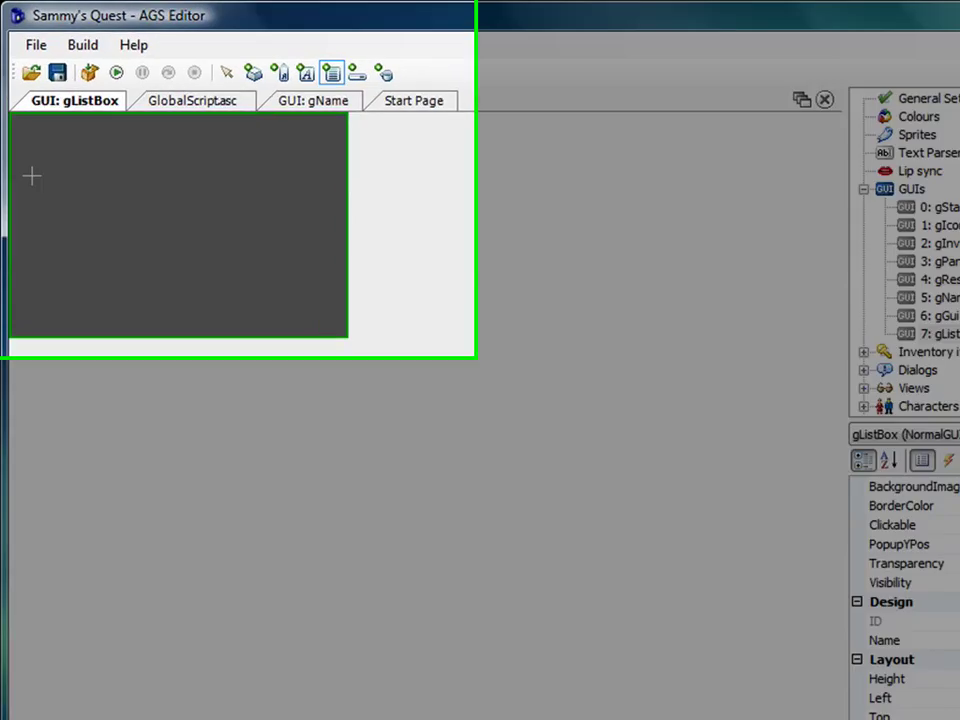
{"action": "left_click_drag", "start_coordinate": [24, 139], "coordinate": [160, 252]}
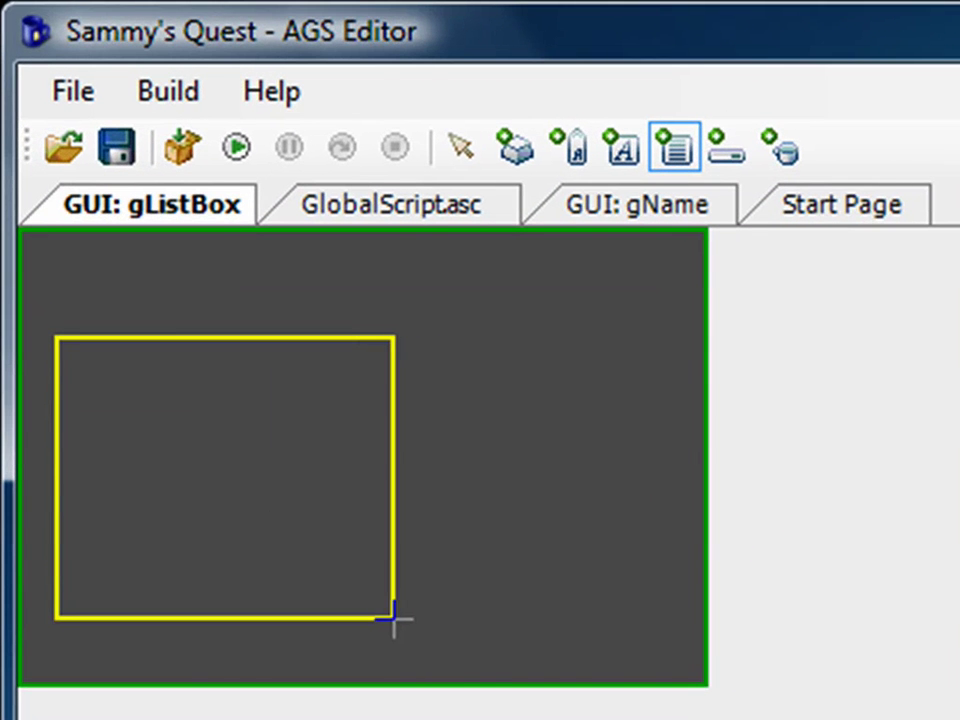
{"action": "left_click_drag", "start_coordinate": [393, 619], "coordinate": [447, 596]}
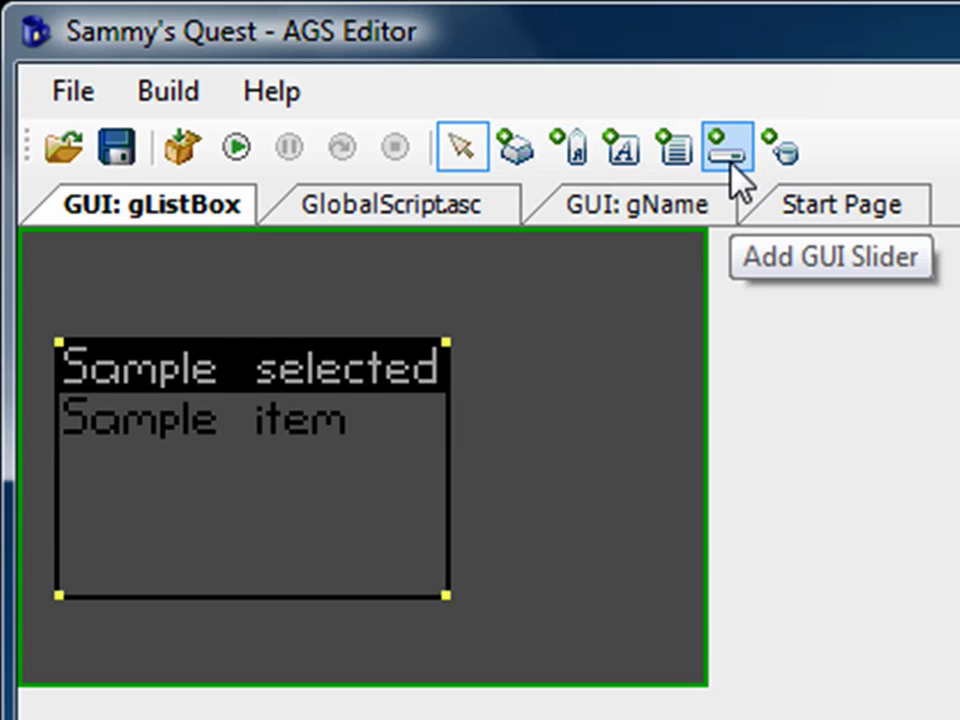
- Draw a button about 46 wide and 47 high to the right of the list box and clear its text
{"action": "left_click", "coordinate": [512, 150]}
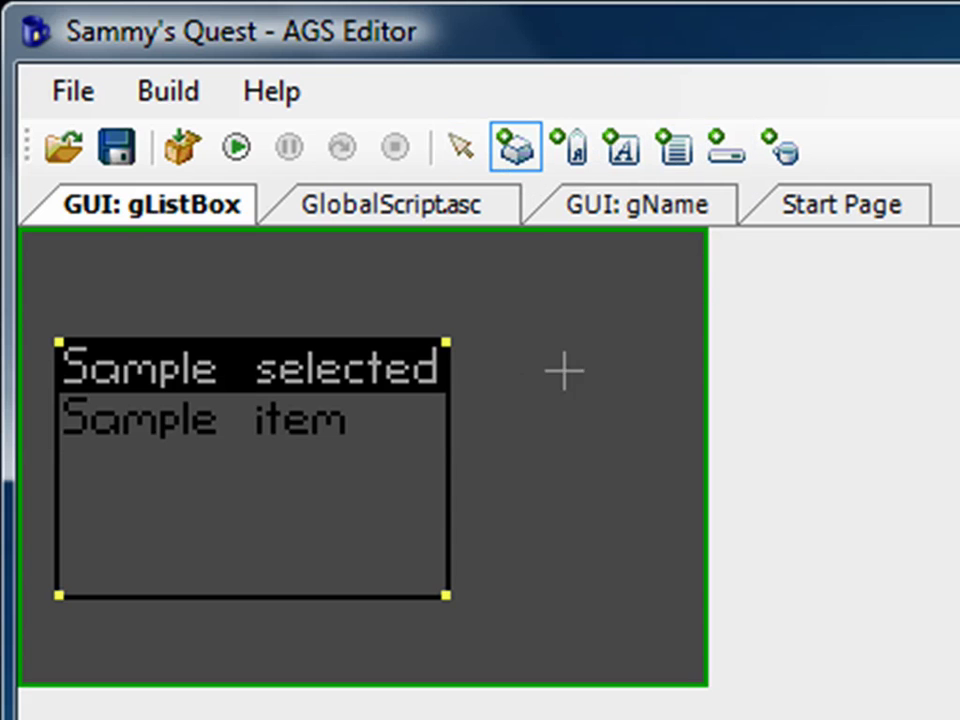
{"action": "left_click_drag", "start_coordinate": [475, 345], "coordinate": [686, 562]}
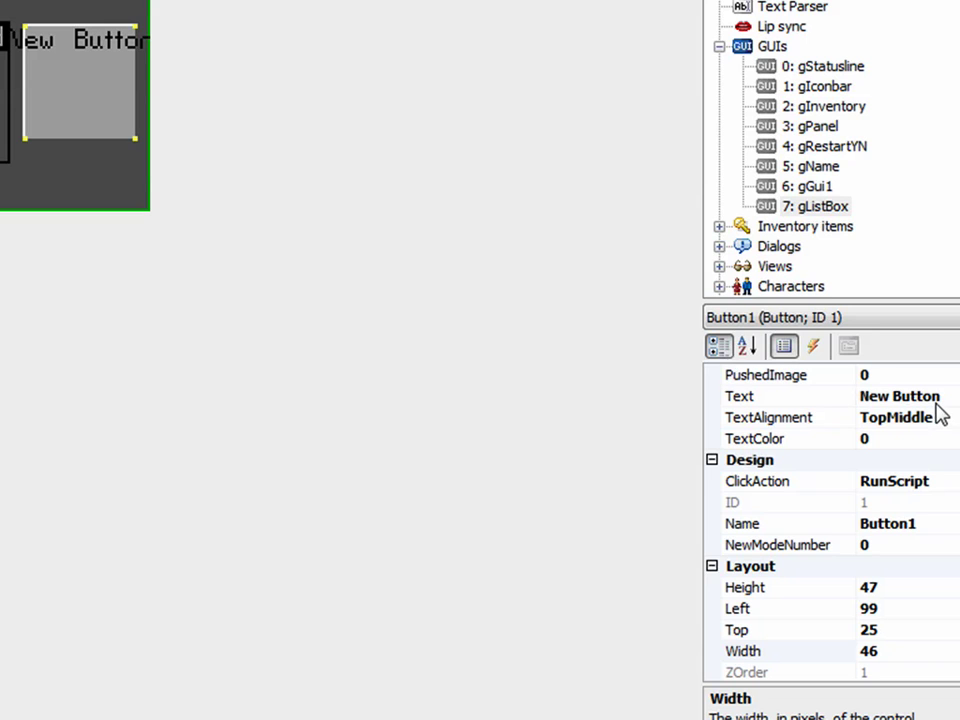
{"action": "left_click", "coordinate": [936, 399]}
{"action": "key", "text": "BackSpace"}
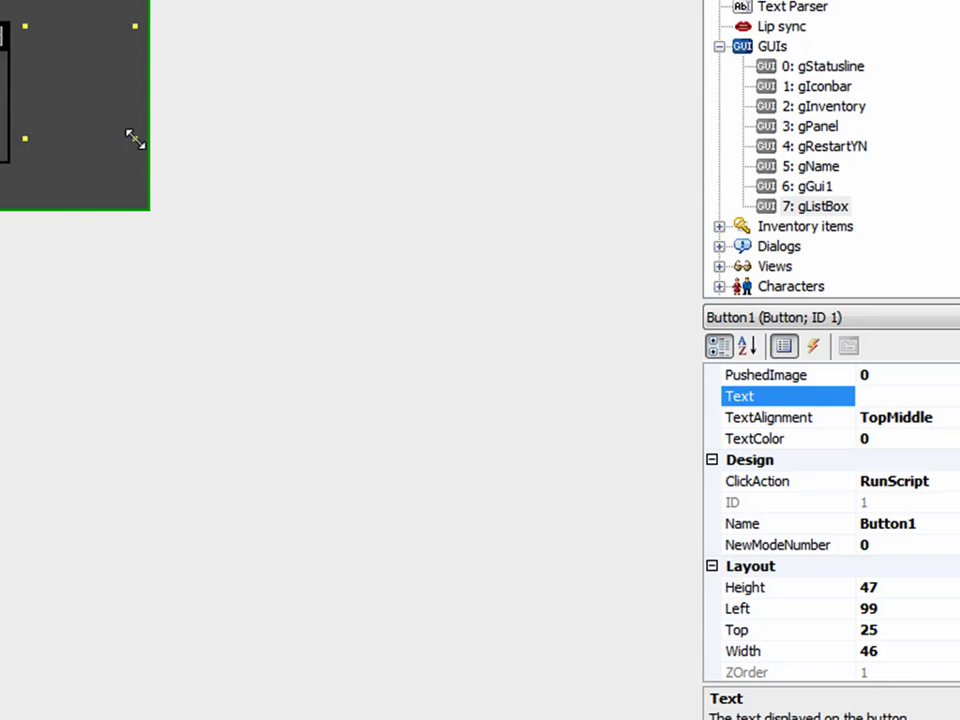
- Resize the blank button to 50 by 50 and move it slightly to Left 97, Top 26
{"action": "left_click", "coordinate": [911, 587]}
{"action": "double_click", "coordinate": [912, 588]}
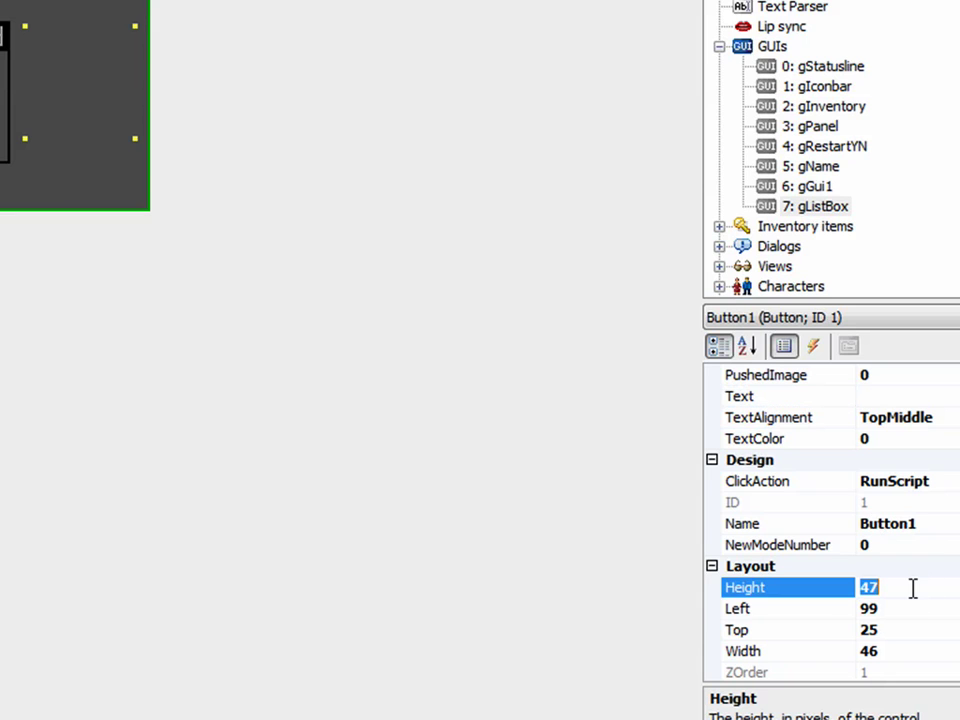
{"action": "type", "text": "50"}
{"action": "key", "text": "Return"}
{"action": "left_click", "coordinate": [880, 651]}
{"action": "type", "text": "5"}
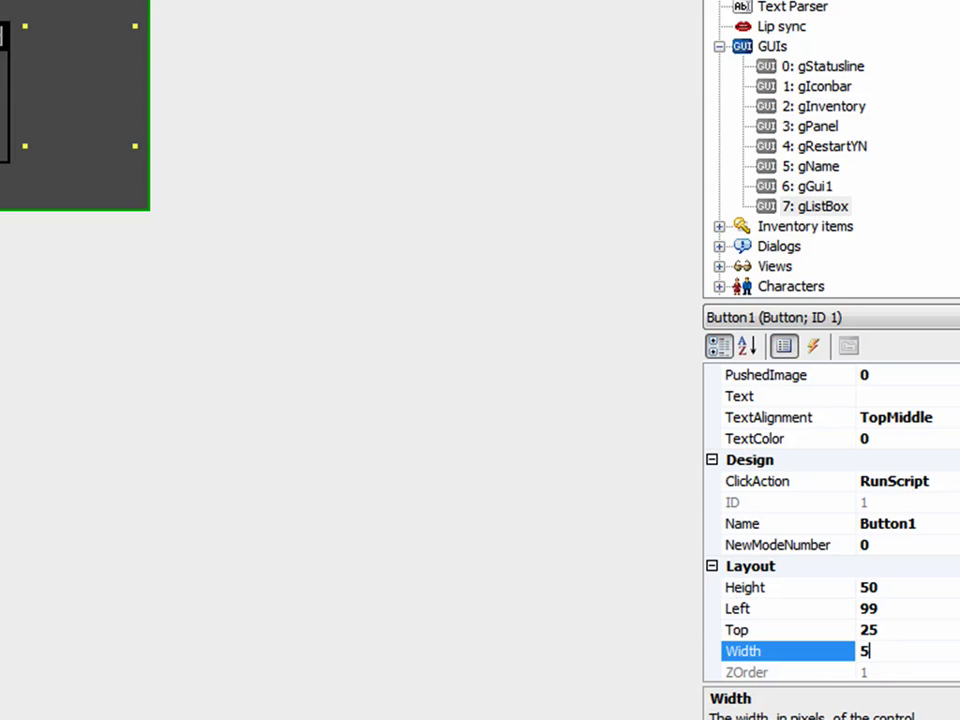
{"action": "type", "text": "0"}
{"action": "key", "text": "Return"}
{"action": "left_click", "coordinate": [90, 104]}
{"action": "left_click_drag", "start_coordinate": [81, 107], "coordinate": [76, 109]}
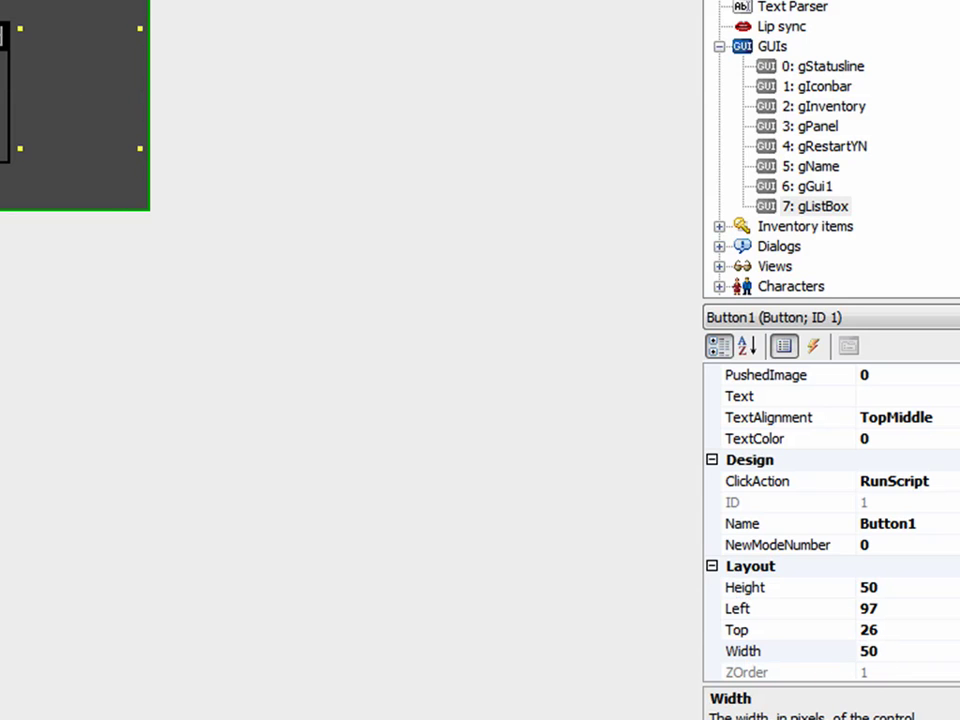
- Shorten the list box so that its lower edge ends near the bottom of the blank button
{"action": "left_click", "coordinate": [4, 176]}
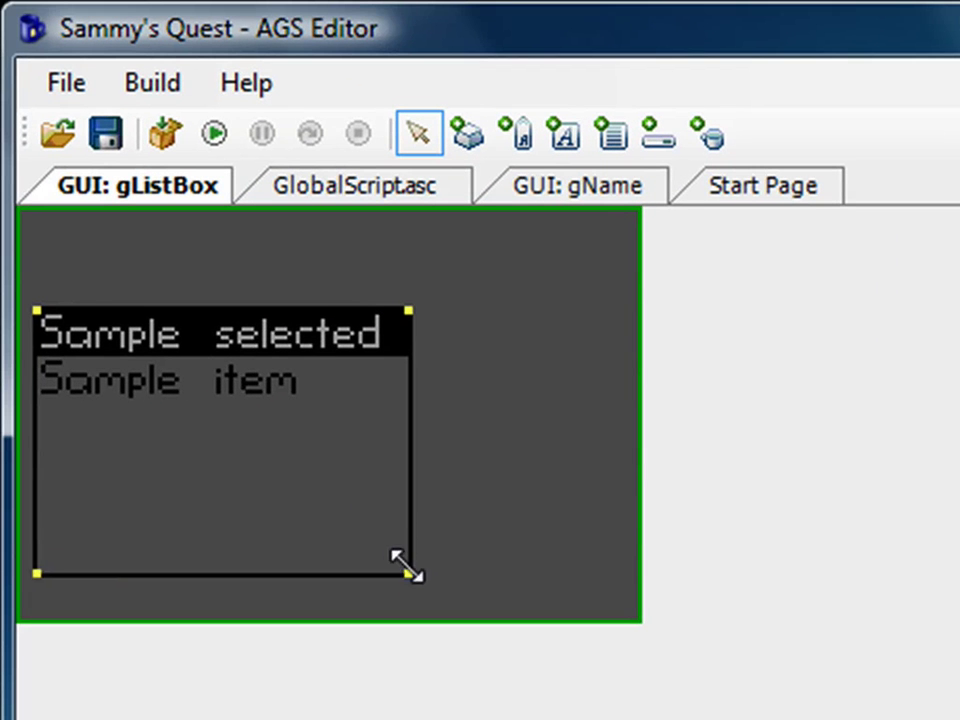
{"action": "left_click_drag", "start_coordinate": [405, 568], "coordinate": [407, 523]}
{"action": "left_click", "coordinate": [470, 465]}
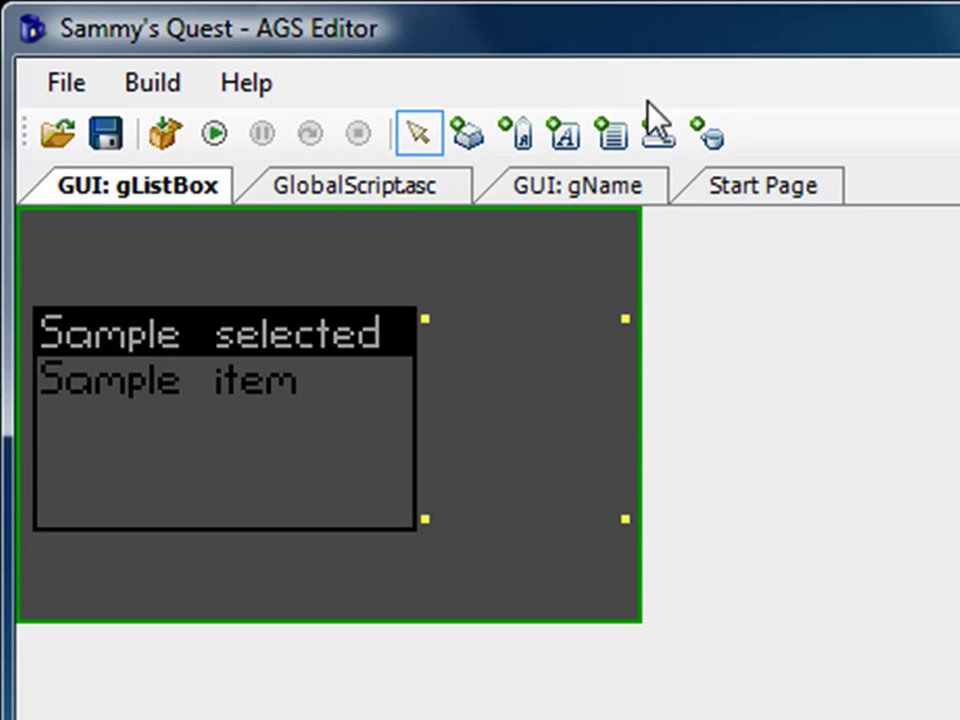
- Draw a label across the upper part of the gListBox GUI, above the list box and the button
{"action": "left_click", "coordinate": [517, 135]}
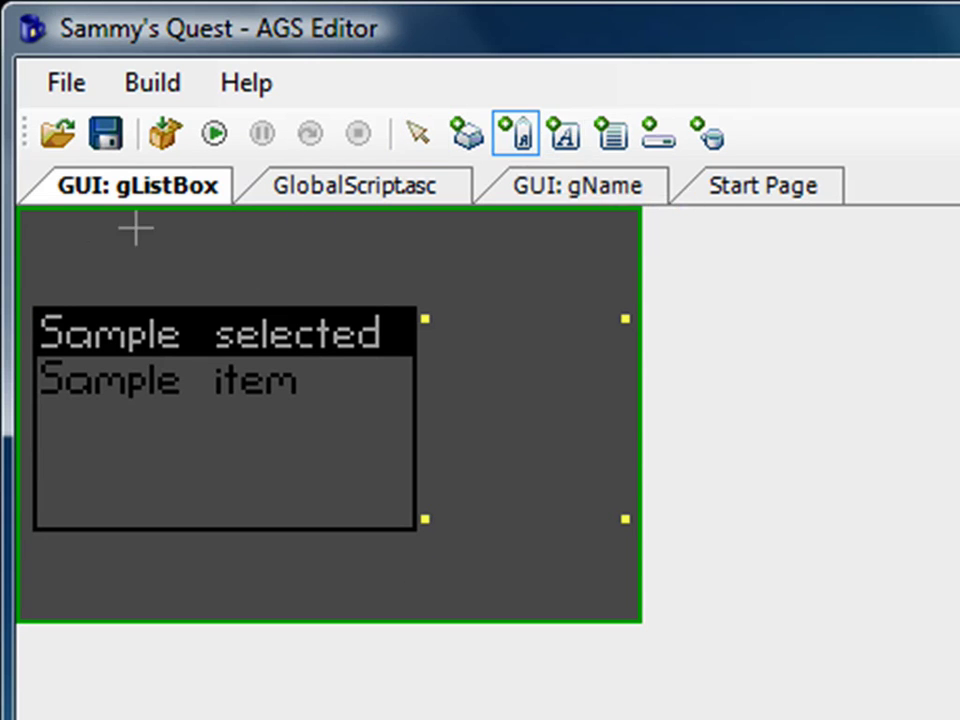
{"action": "left_click_drag", "start_coordinate": [37, 229], "coordinate": [617, 279]}
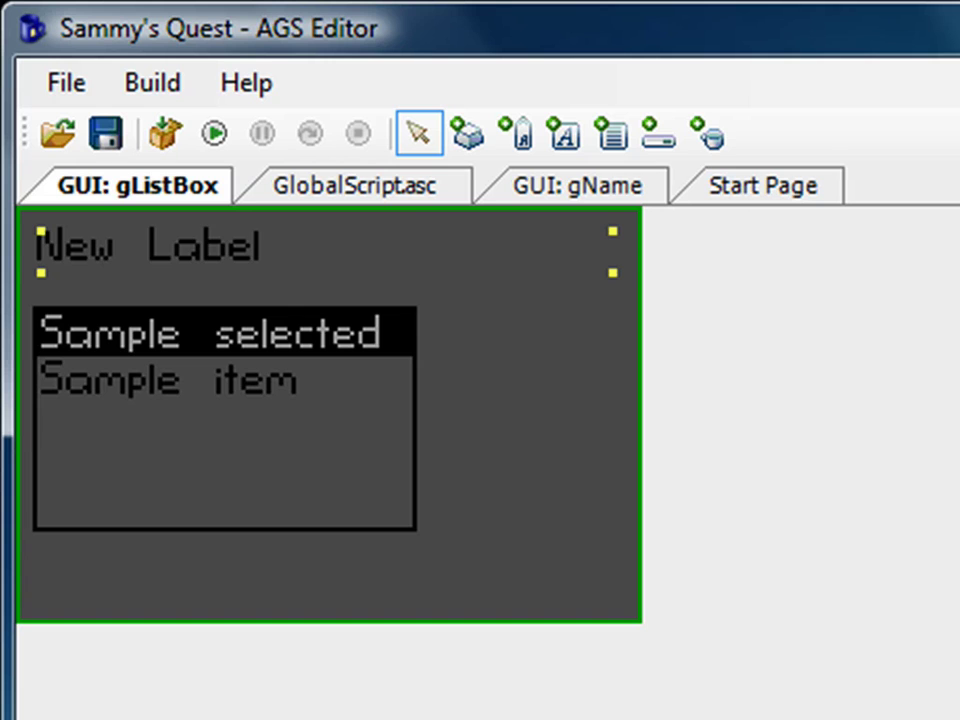
- Set the label's text to "Choose your personality:" and select the blank button beside the list box
{"action": "key", "text": "Return"}
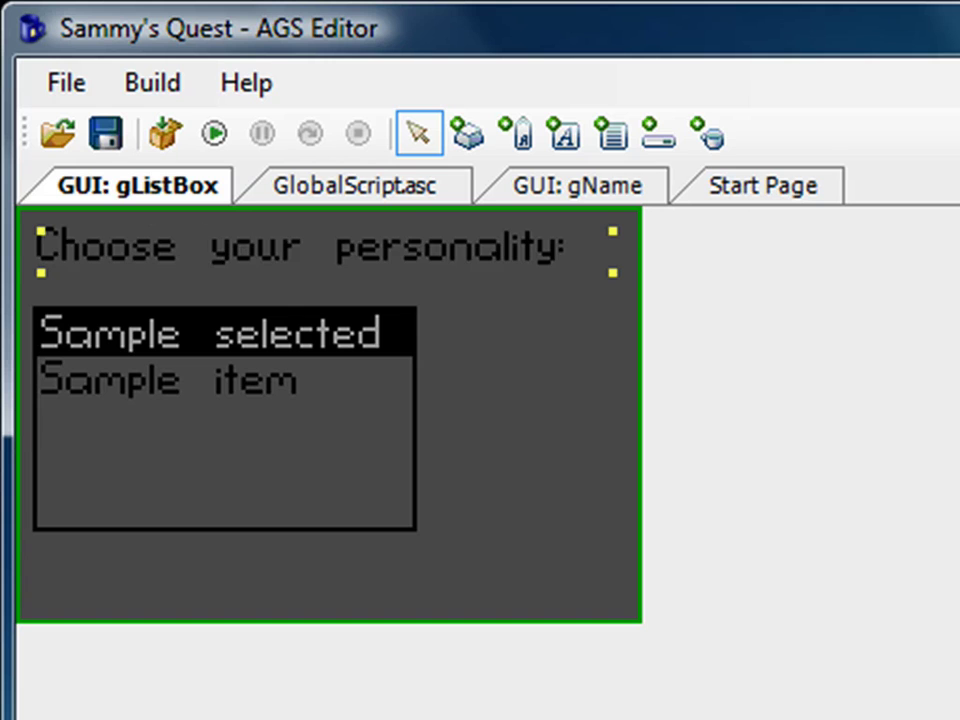
{"action": "left_click", "coordinate": [302, 458]}
{"action": "left_click", "coordinate": [557, 446]}
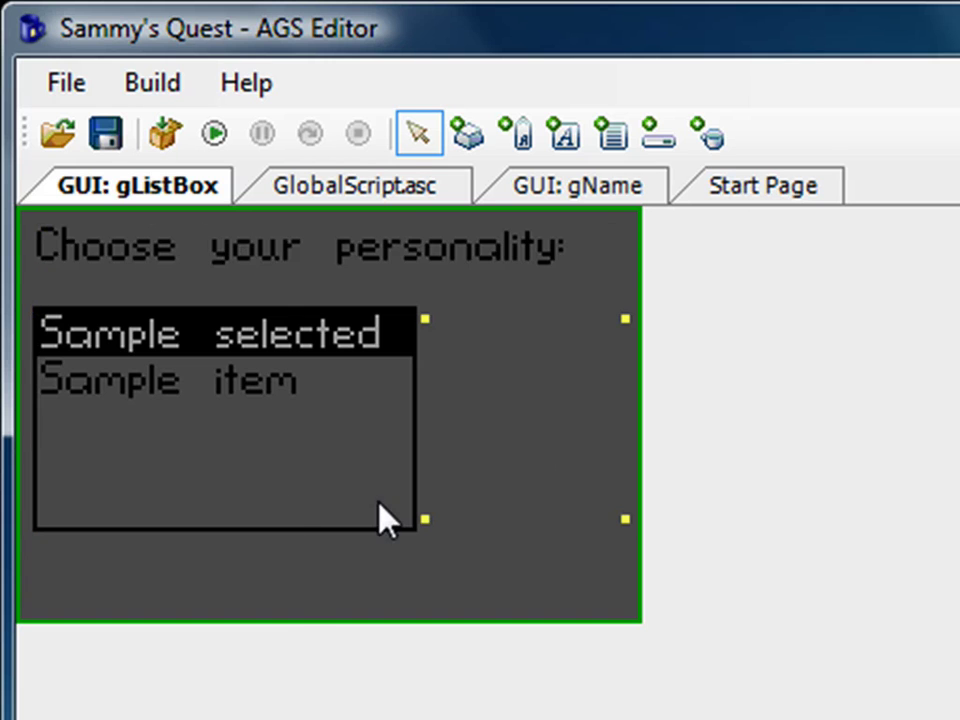
- Draw a button 15 high at Left 59 just below the list box and set its text to OK
{"action": "left_click", "coordinate": [463, 143]}
{"action": "left_click_drag", "start_coordinate": [264, 538], "coordinate": [392, 597]}
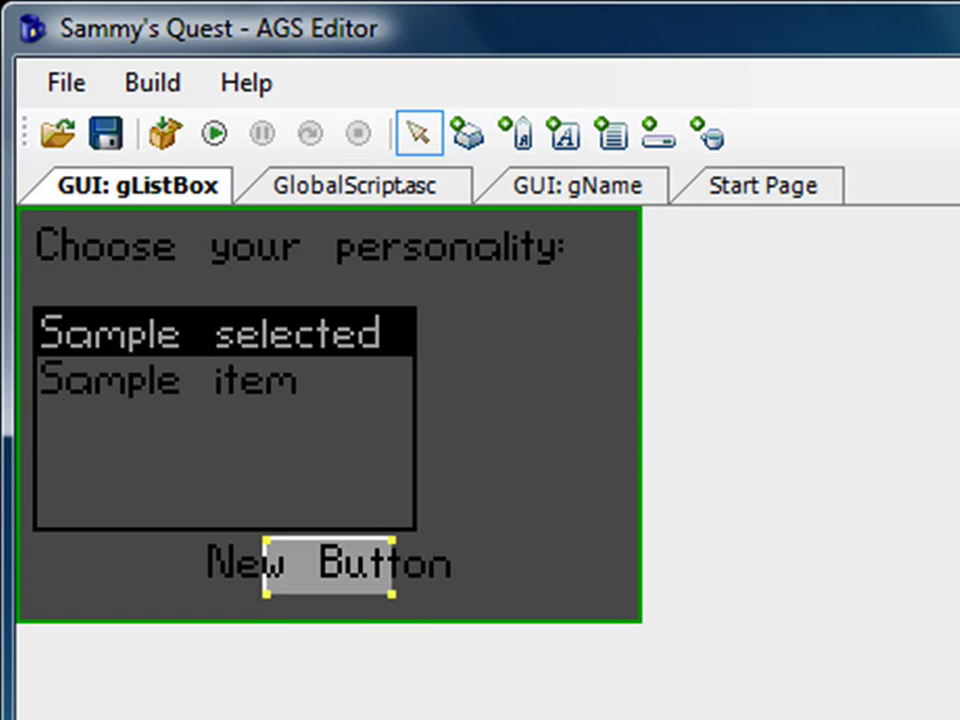
{"action": "type", "text": "OK"}
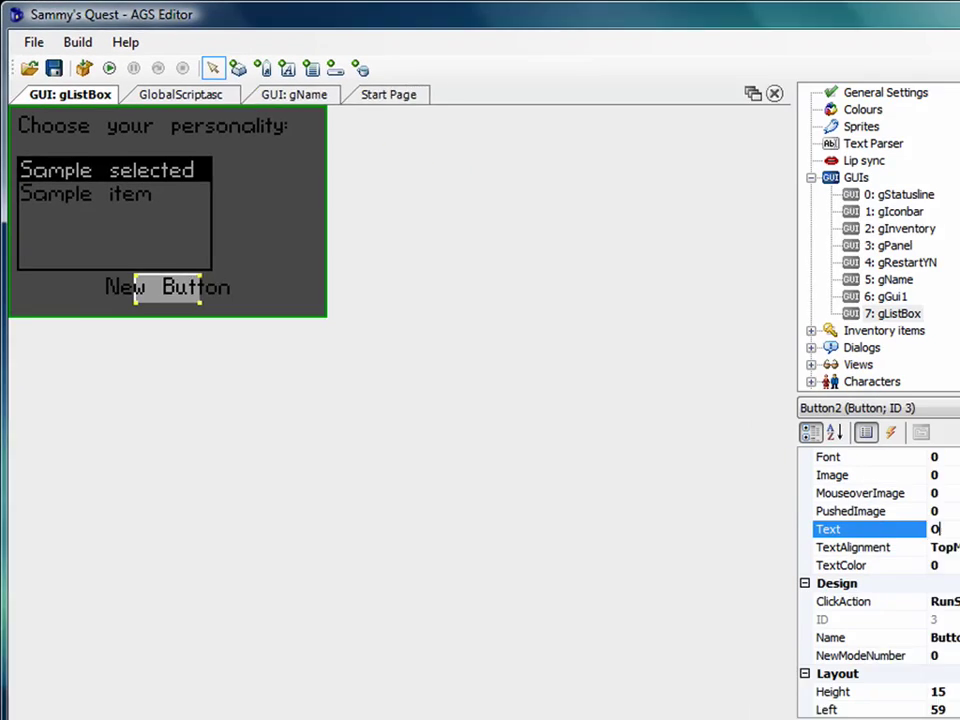
{"action": "key", "text": "Return"}
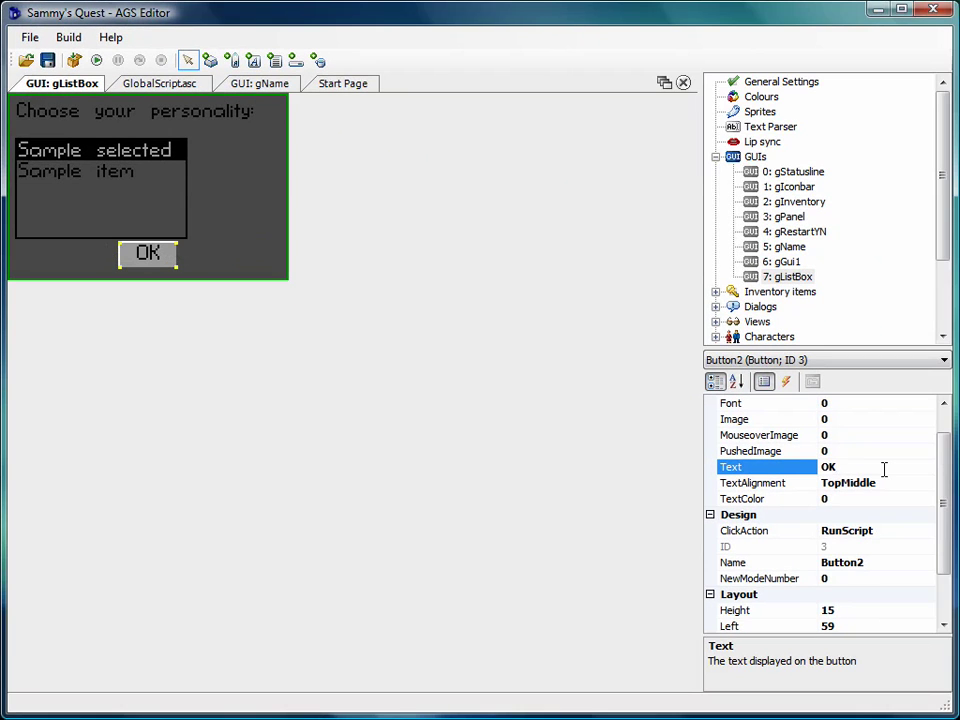
- Enlarge the OK button slightly and set its text alignment to Centred
{"action": "left_click", "coordinate": [178, 266]}
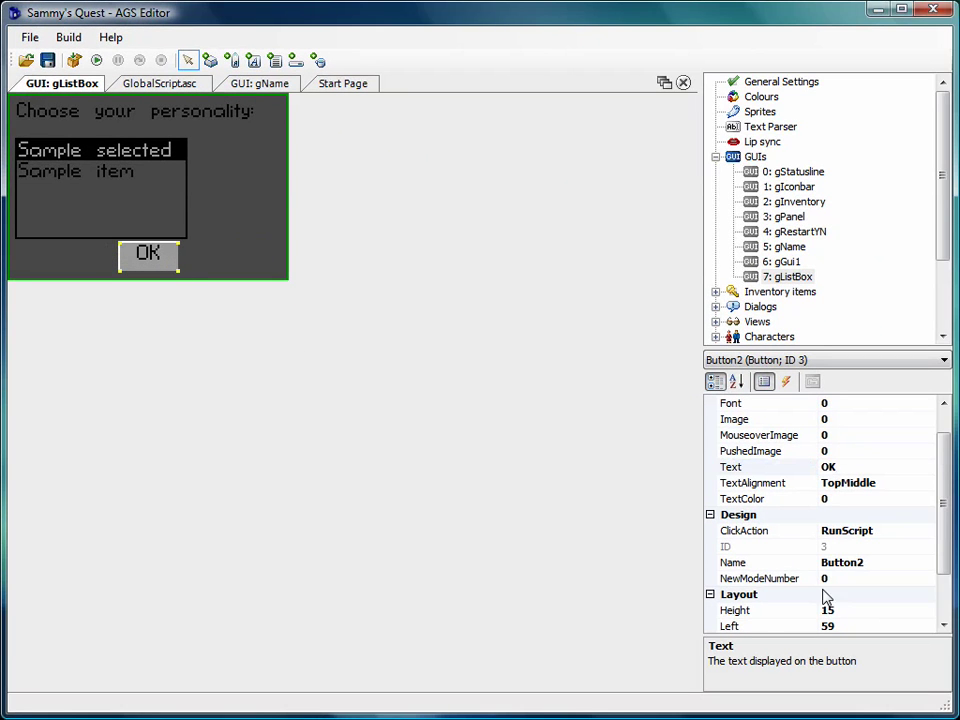
{"action": "left_click", "coordinate": [862, 488]}
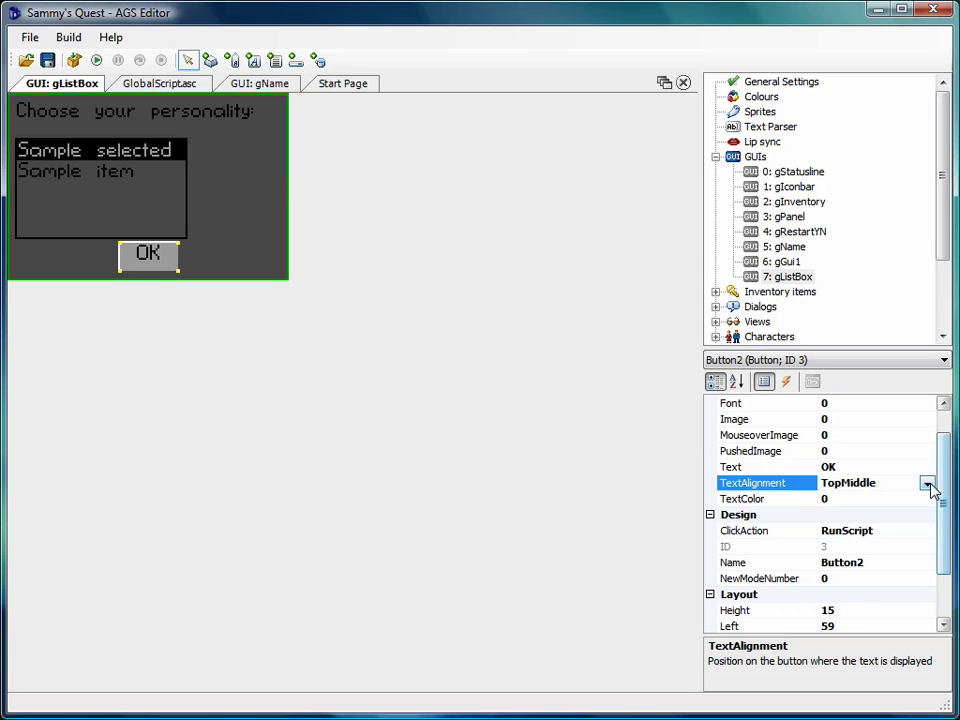
{"action": "left_click", "coordinate": [927, 484]}
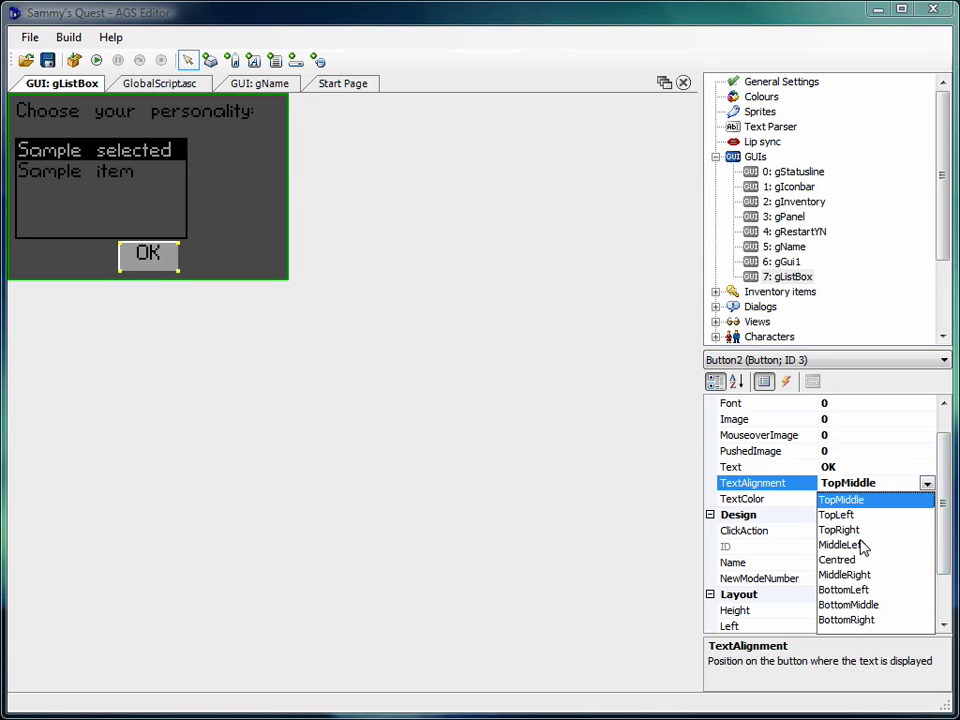
{"action": "left_click", "coordinate": [840, 560]}
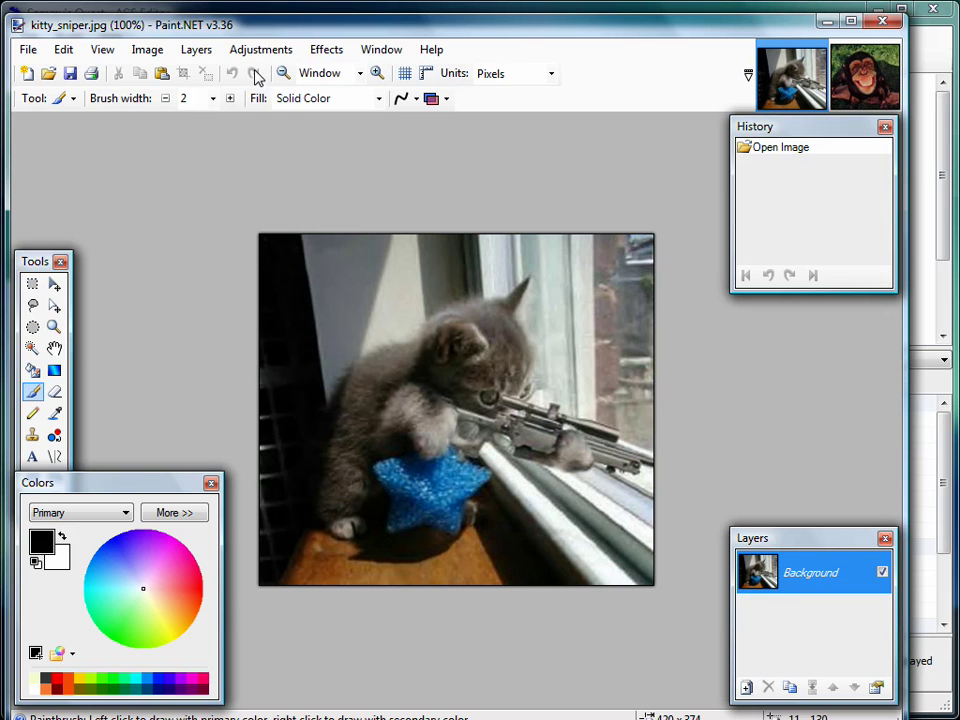
- In Paint.NET, resize kitty_sniper.jpg to 50 by 50 pixels
{"action": "left_click", "coordinate": [160, 58]}
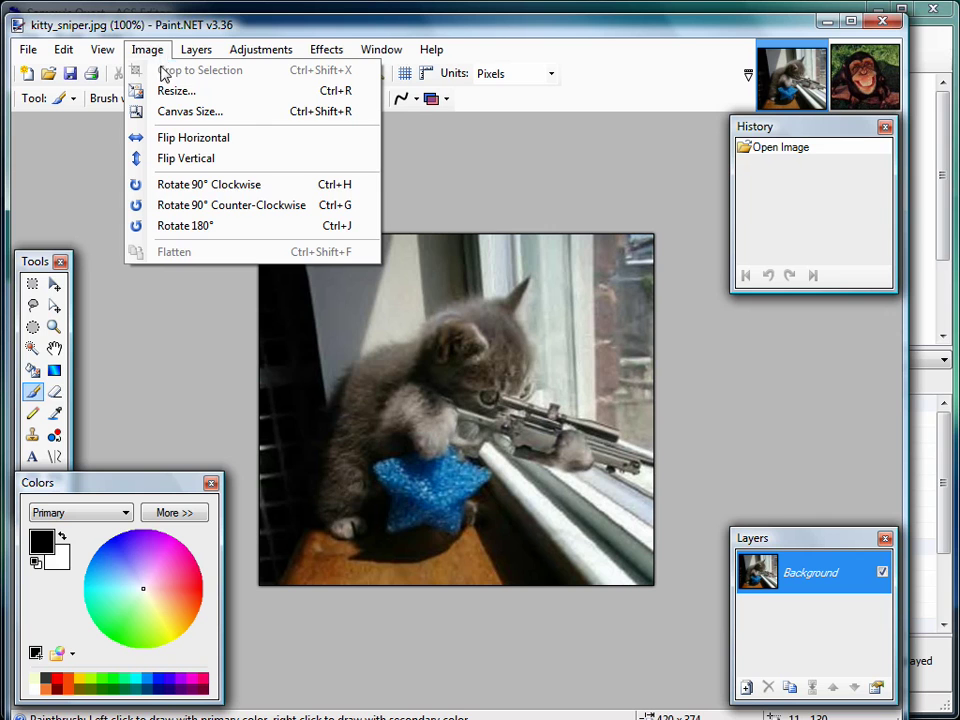
{"action": "left_click", "coordinate": [167, 93]}
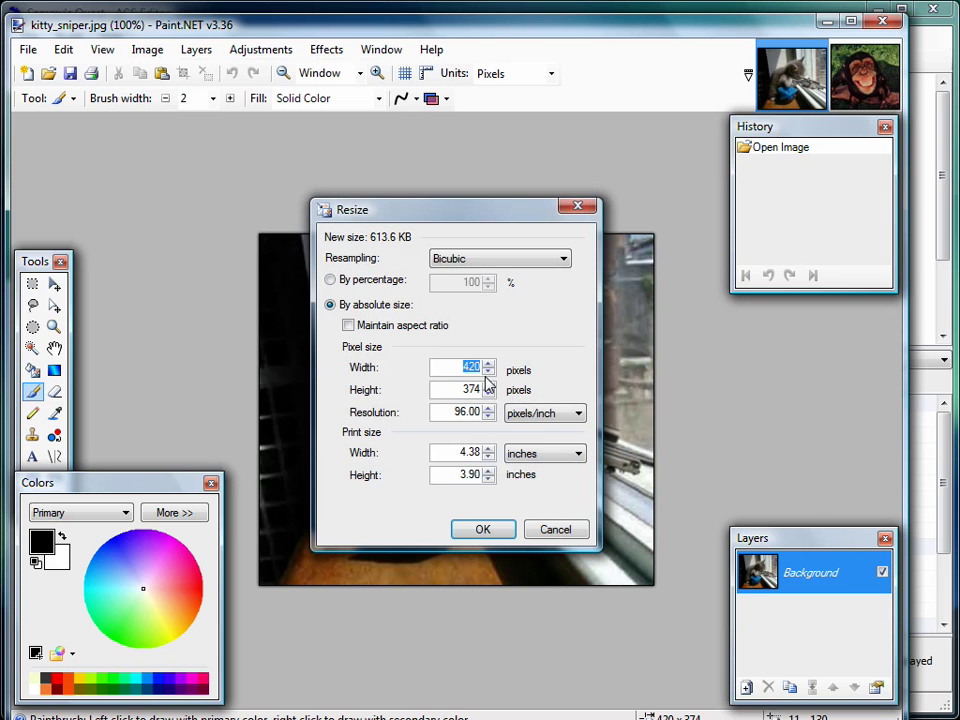
{"action": "type", "text": "50"}
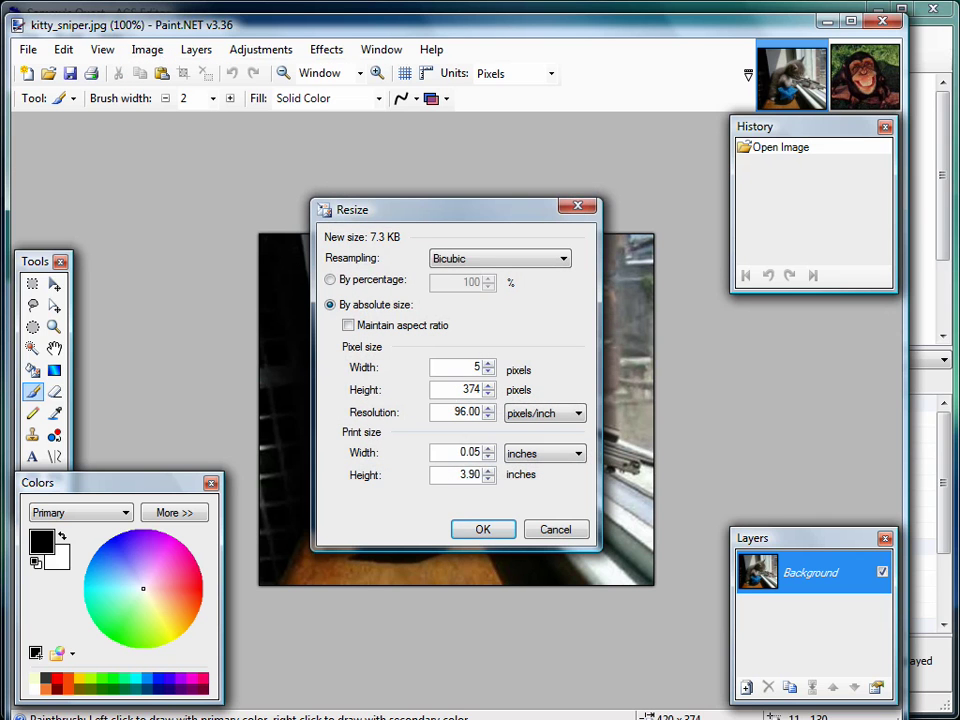
{"action": "key", "text": "Tab"}
{"action": "type", "text": "50"}
{"action": "left_click", "coordinate": [483, 529]}
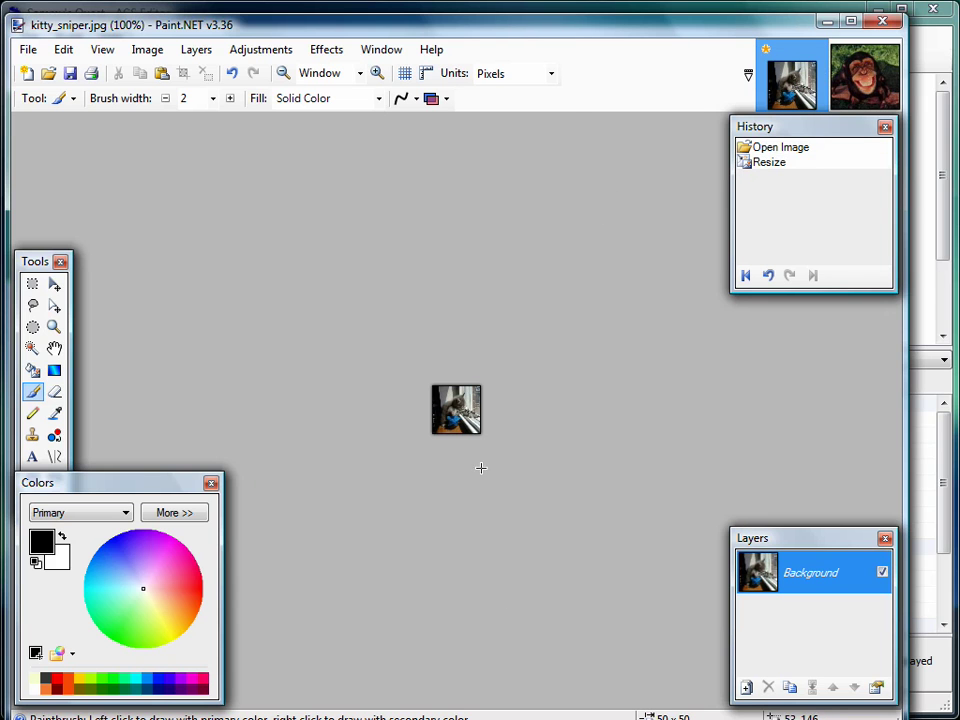
- Switch to monkey.jpg and resize it to 50 by 50 pixels
{"action": "left_click", "coordinate": [862, 76]}
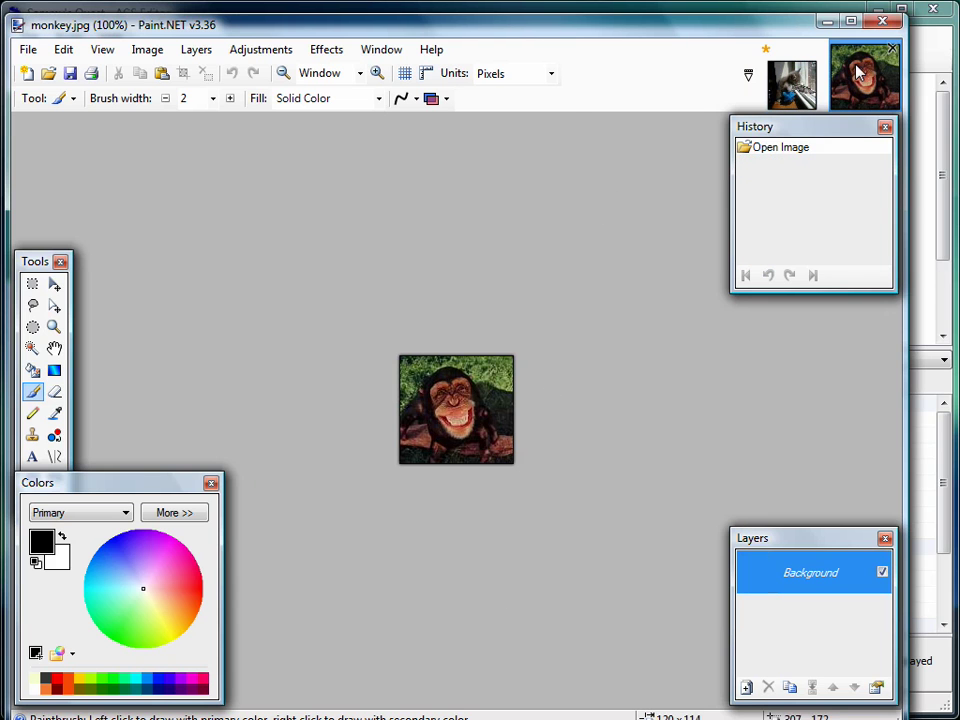
{"action": "left_click", "coordinate": [153, 50]}
{"action": "left_click", "coordinate": [160, 94]}
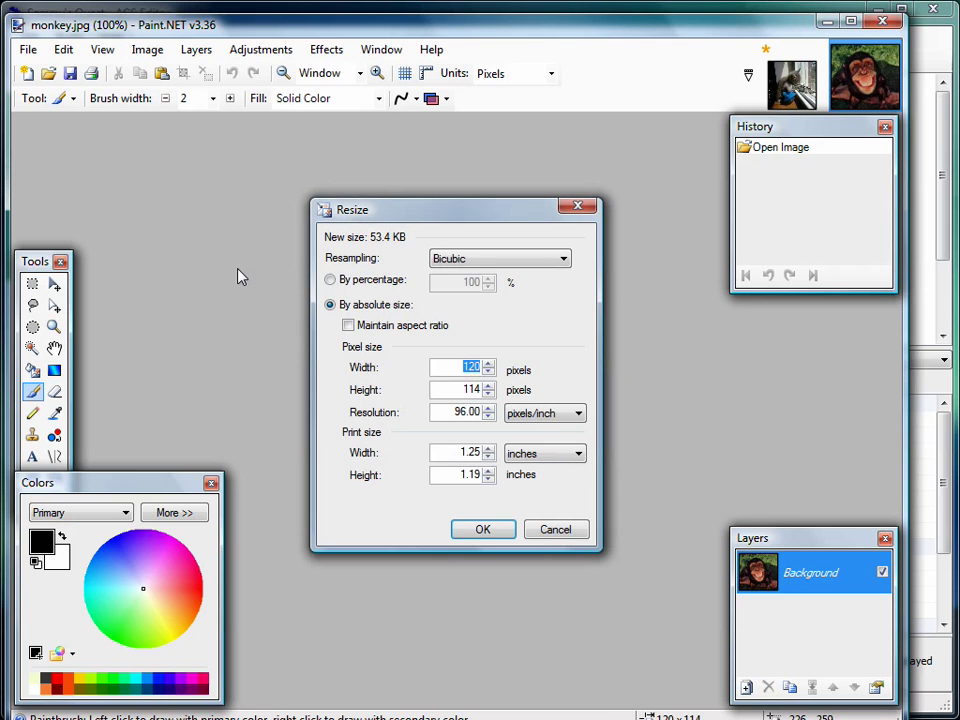
{"action": "type", "text": "50"}
{"action": "key", "text": "Tab"}
{"action": "type", "text": "50"}
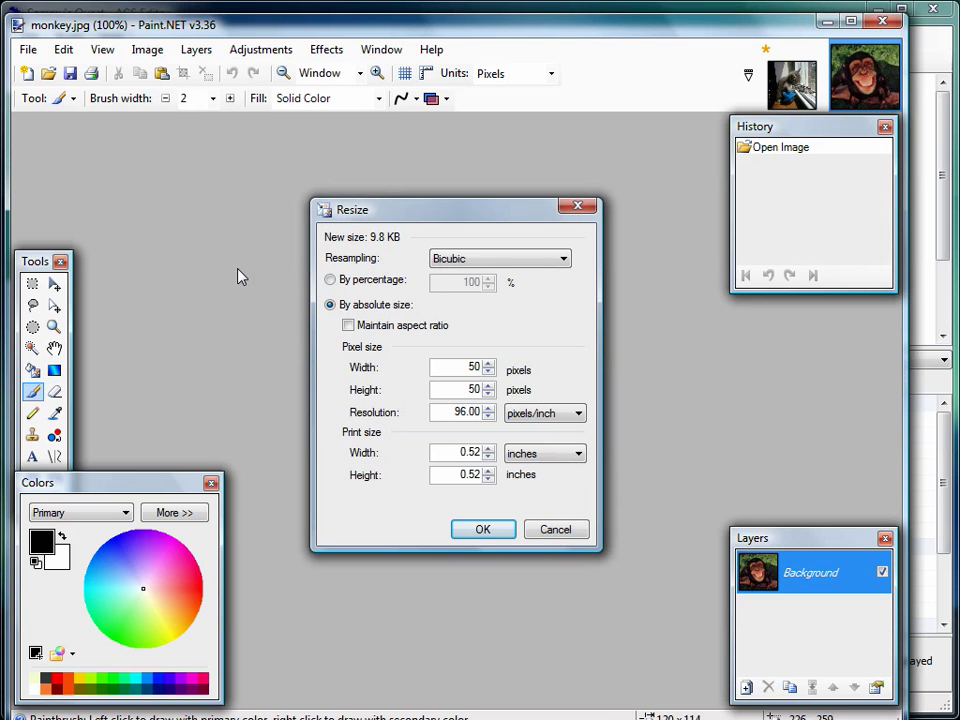
{"action": "left_click", "coordinate": [482, 532]}
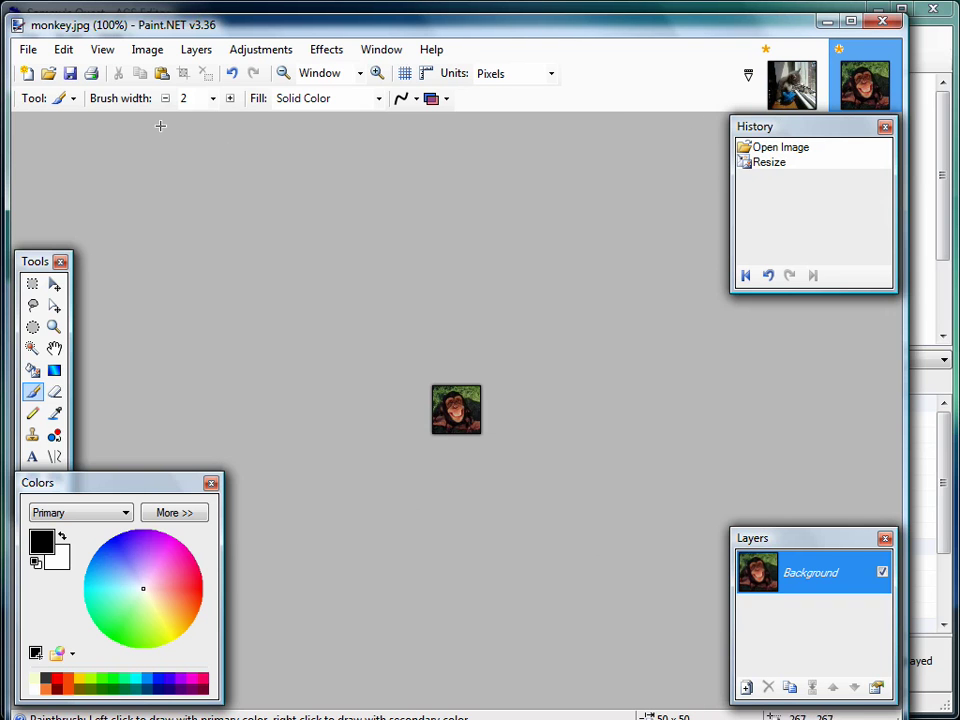
- Save the resized monkey.jpg with quality 95
{"action": "left_click", "coordinate": [70, 76]}
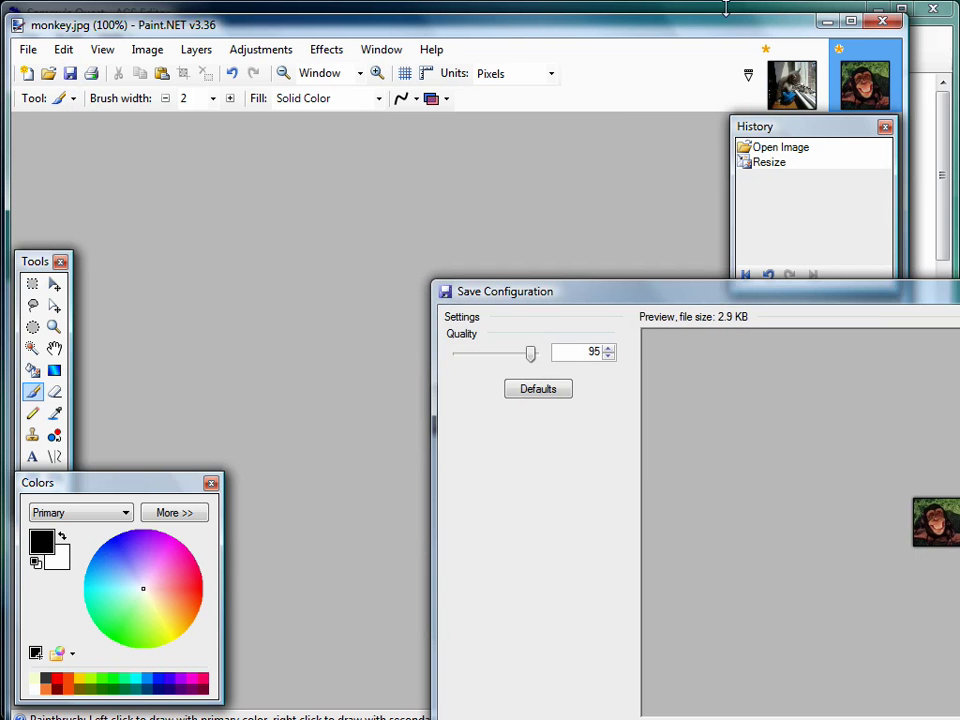
{"action": "left_click_drag", "start_coordinate": [631, 298], "coordinate": [318, 10]}
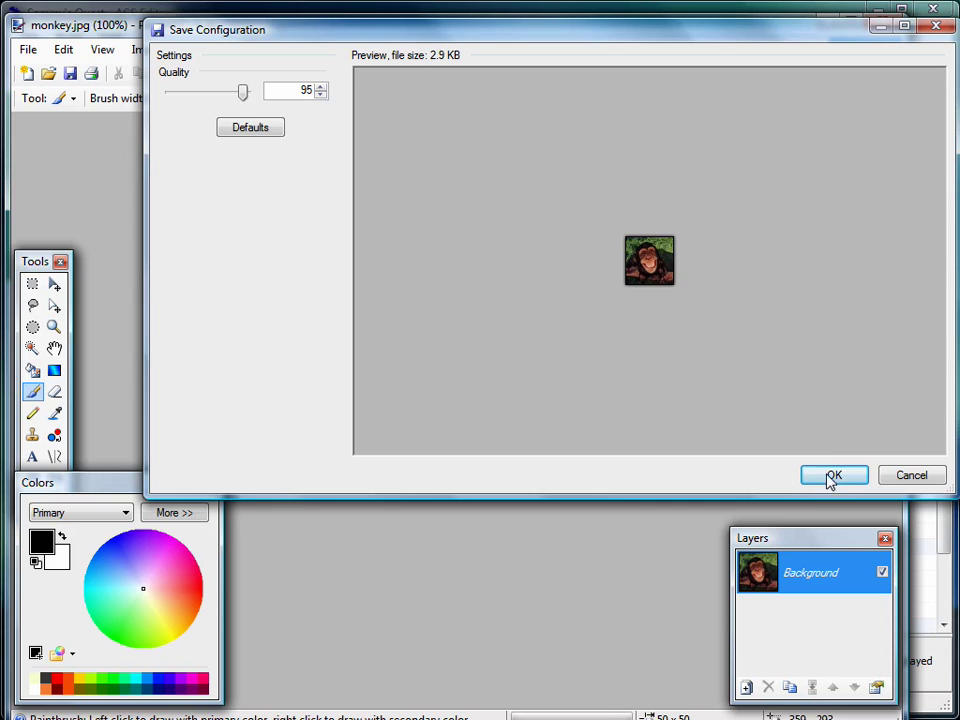
{"action": "left_click", "coordinate": [831, 478]}
- Save the resized kitty_sniper.jpg with quality 95 and return to the AGS Editor
{"action": "left_click", "coordinate": [794, 92]}
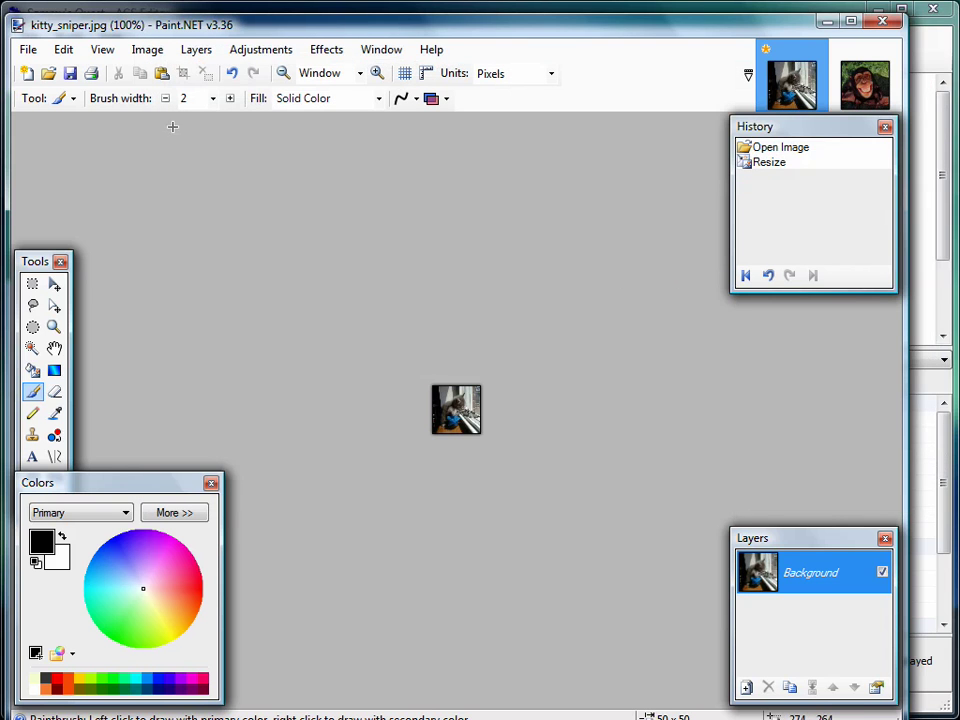
{"action": "left_click", "coordinate": [71, 76]}
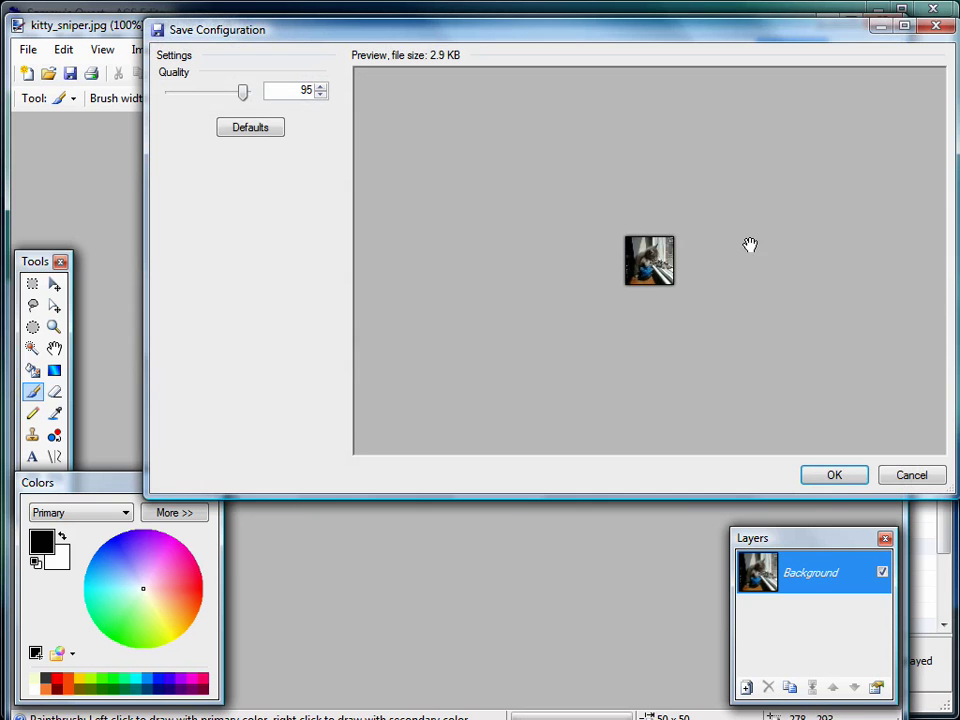
{"action": "left_click", "coordinate": [838, 478]}
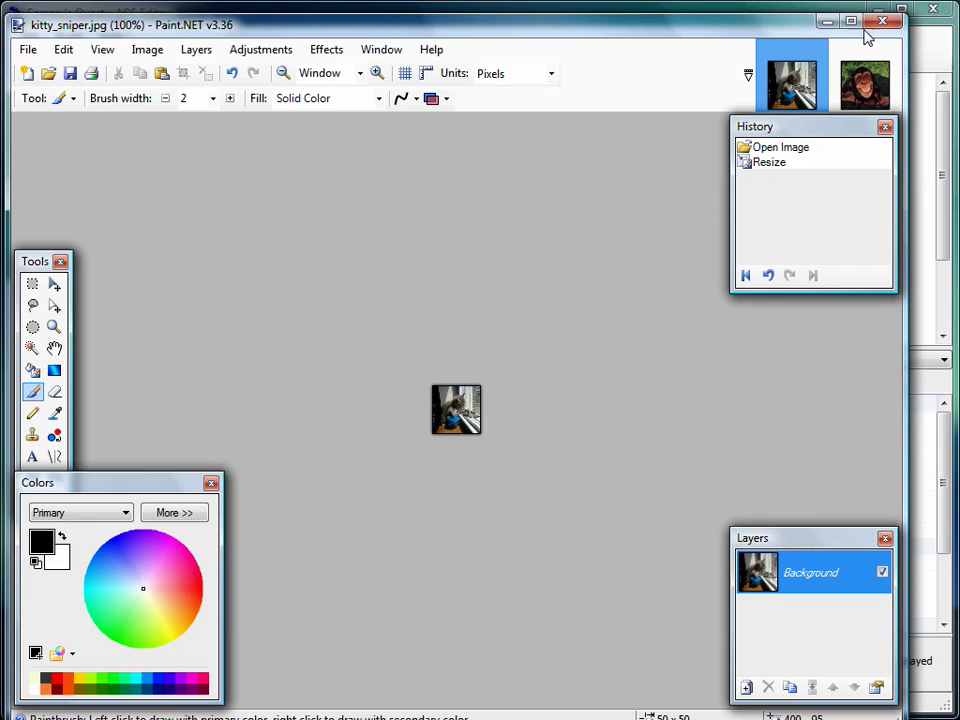
{"action": "left_click", "coordinate": [828, 22]}
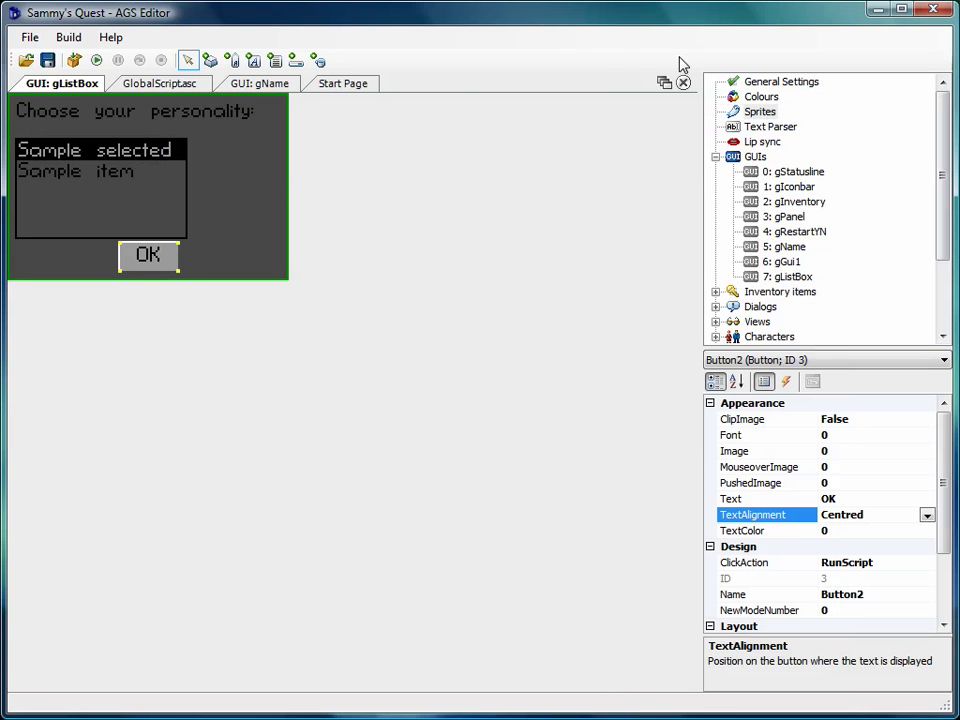
- Open the project's sprites and show the GUI Graphics folder
{"action": "double_click", "coordinate": [760, 113]}
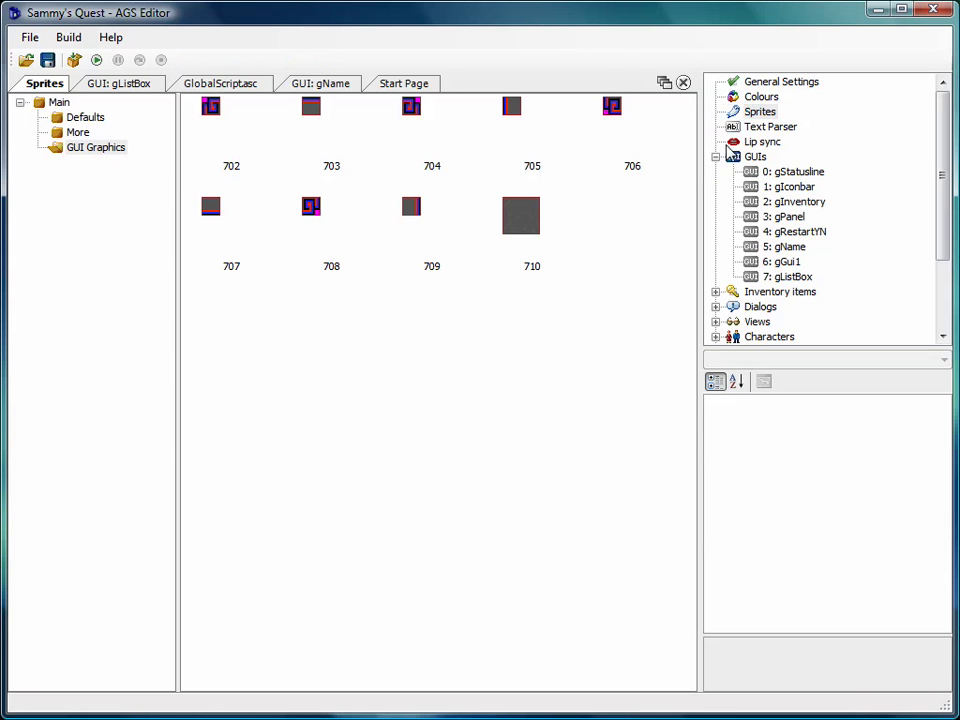
{"action": "left_click", "coordinate": [78, 149]}
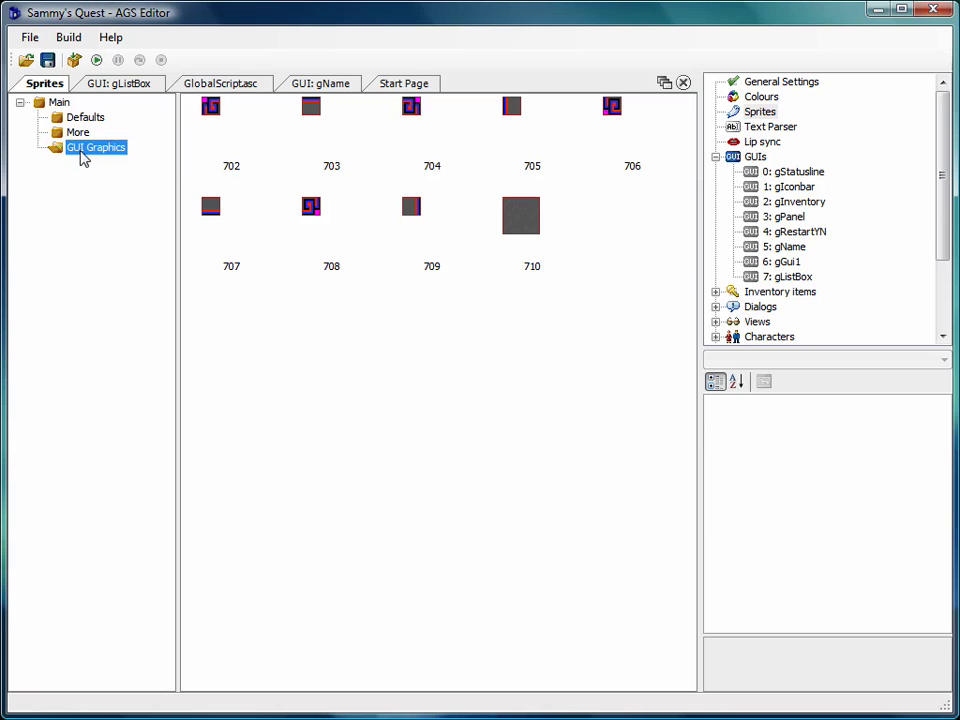
{"action": "left_click", "coordinate": [100, 146]}
{"action": "key", "text": "Return"}
- Import the whole kitty_sniper.jpg image as a new sprite in GUI Graphics with no transparency
{"action": "right_click", "coordinate": [313, 337]}
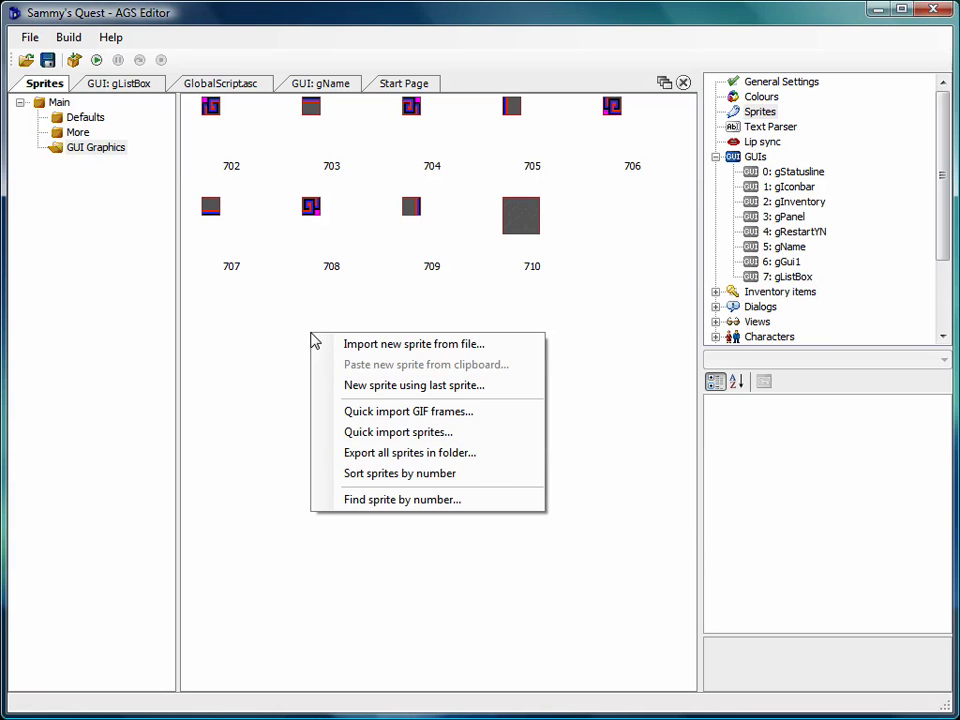
{"action": "left_click", "coordinate": [386, 345]}
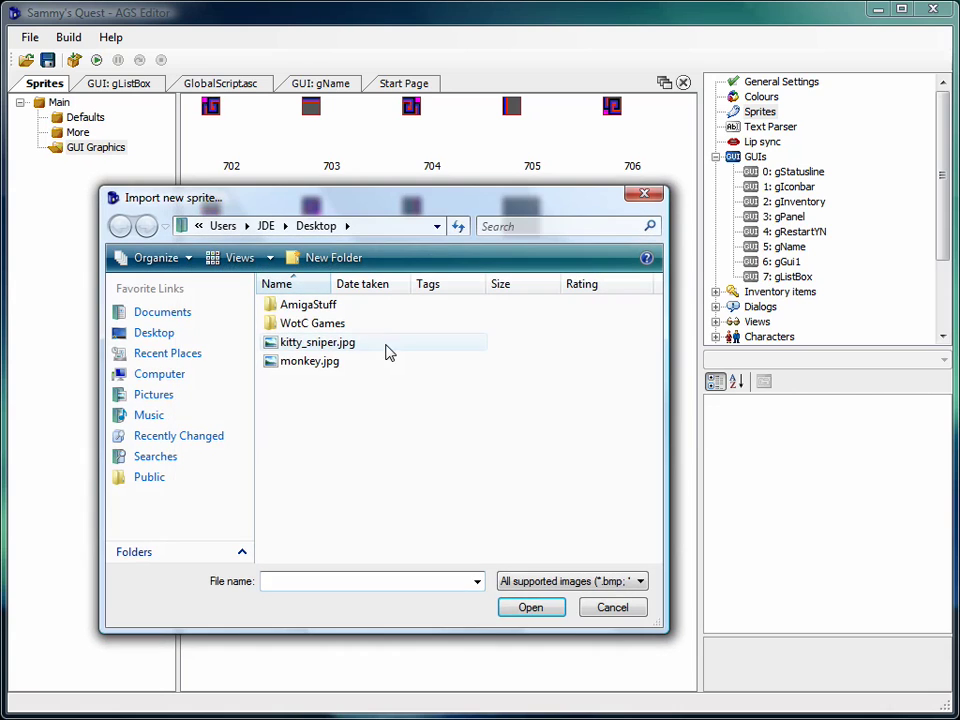
{"action": "double_click", "coordinate": [314, 345]}
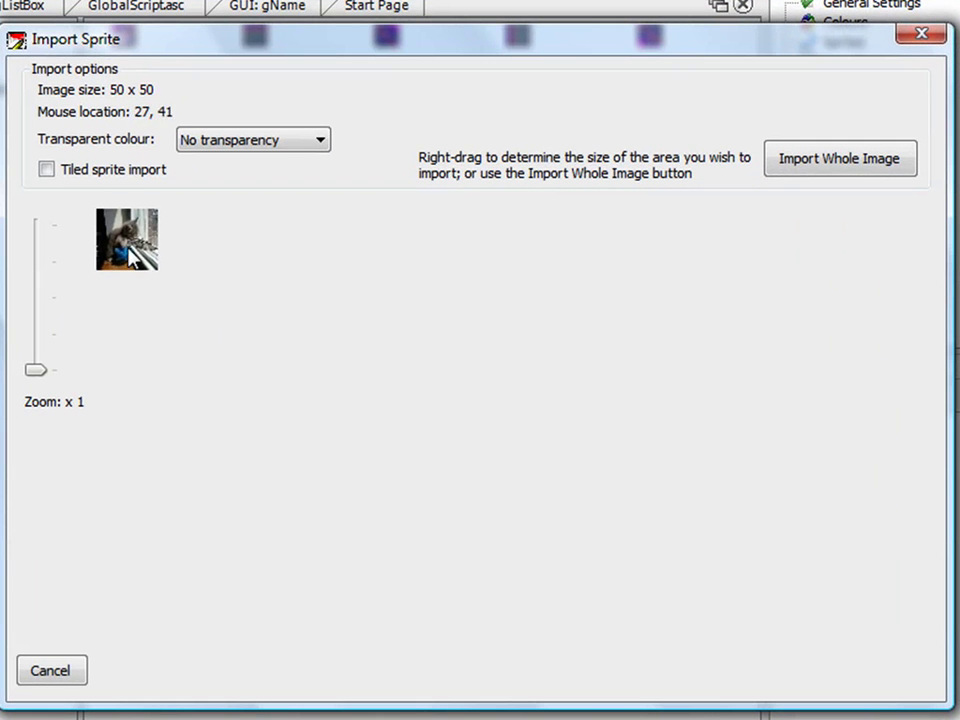
{"action": "left_click", "coordinate": [275, 145]}
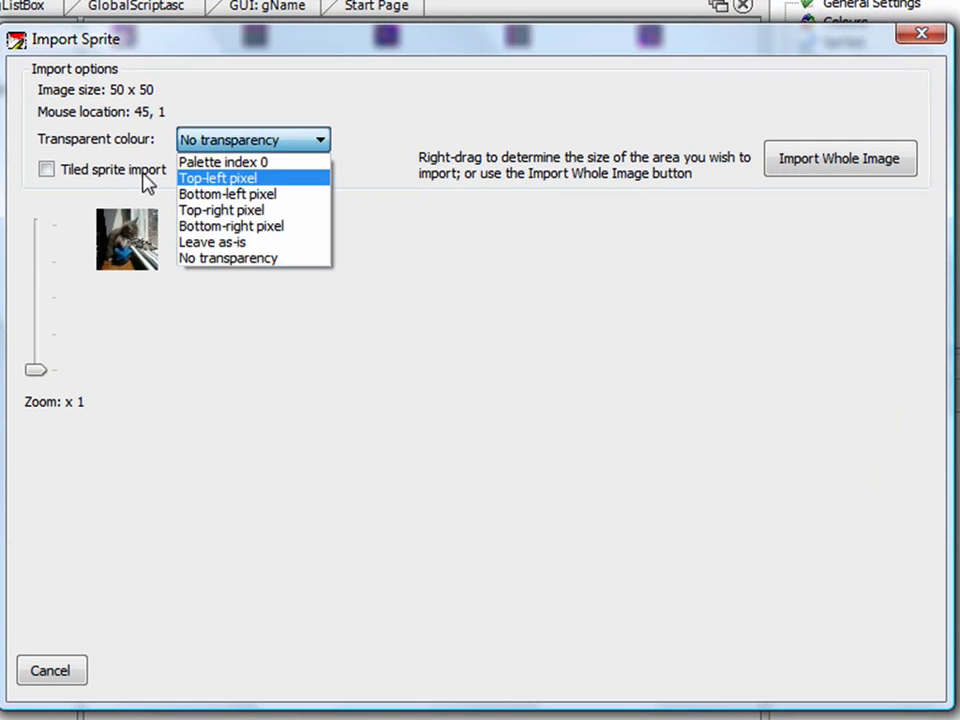
{"action": "left_click", "coordinate": [230, 259]}
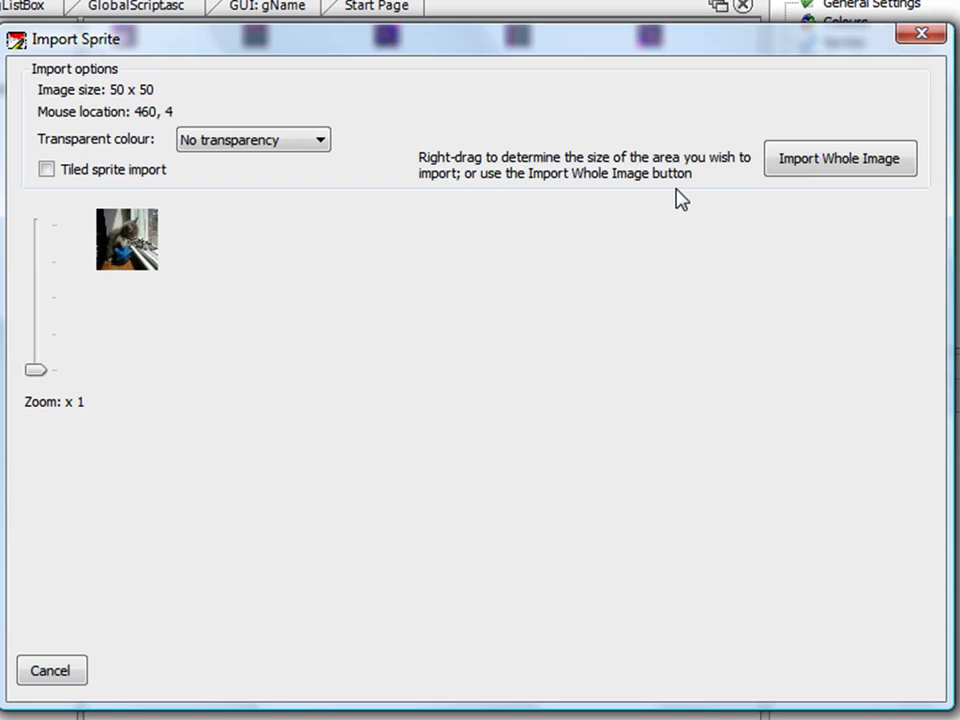
{"action": "left_click", "coordinate": [805, 172]}
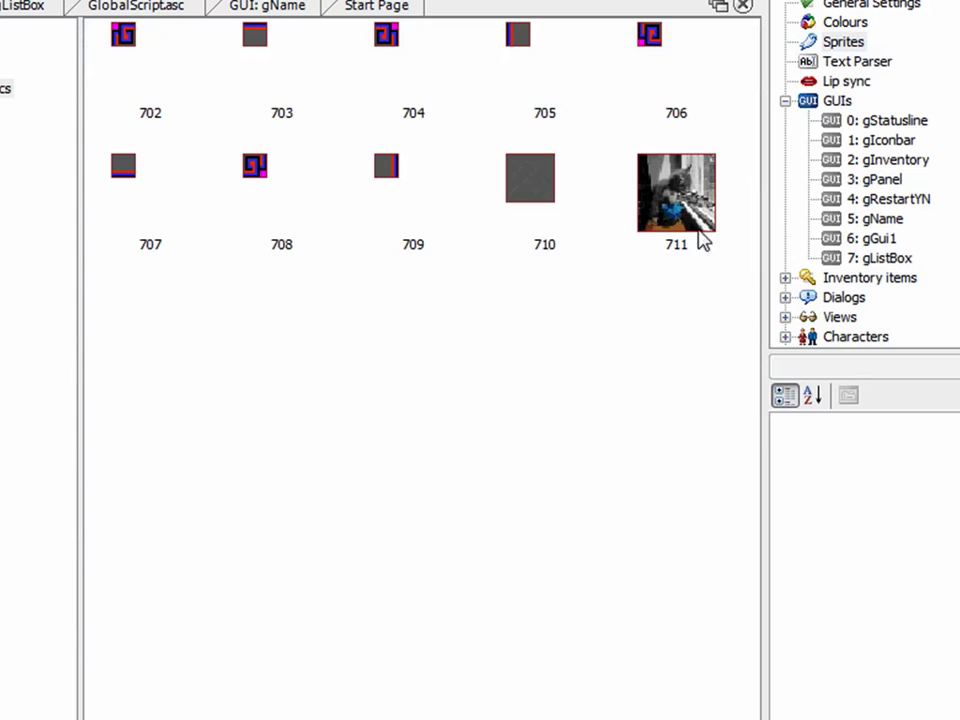
- Import the whole monkey.jpg image as a new sprite in GUI Graphics with no transparency
{"action": "right_click", "coordinate": [345, 390]}
{"action": "left_click", "coordinate": [401, 404]}
{"action": "double_click", "coordinate": [248, 369]}
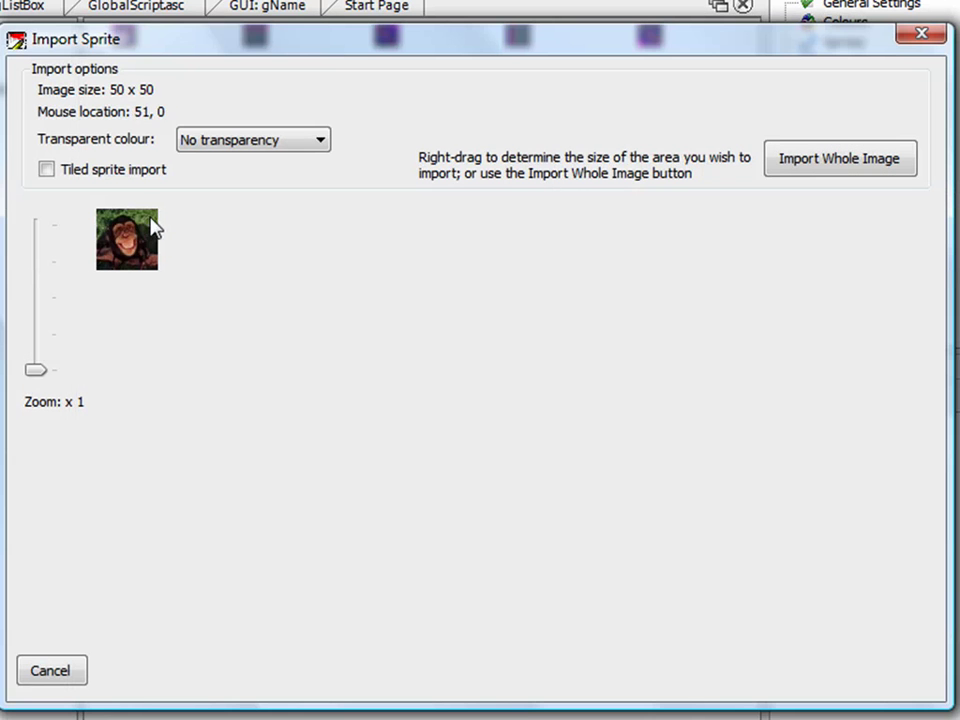
{"action": "left_click", "coordinate": [825, 159]}
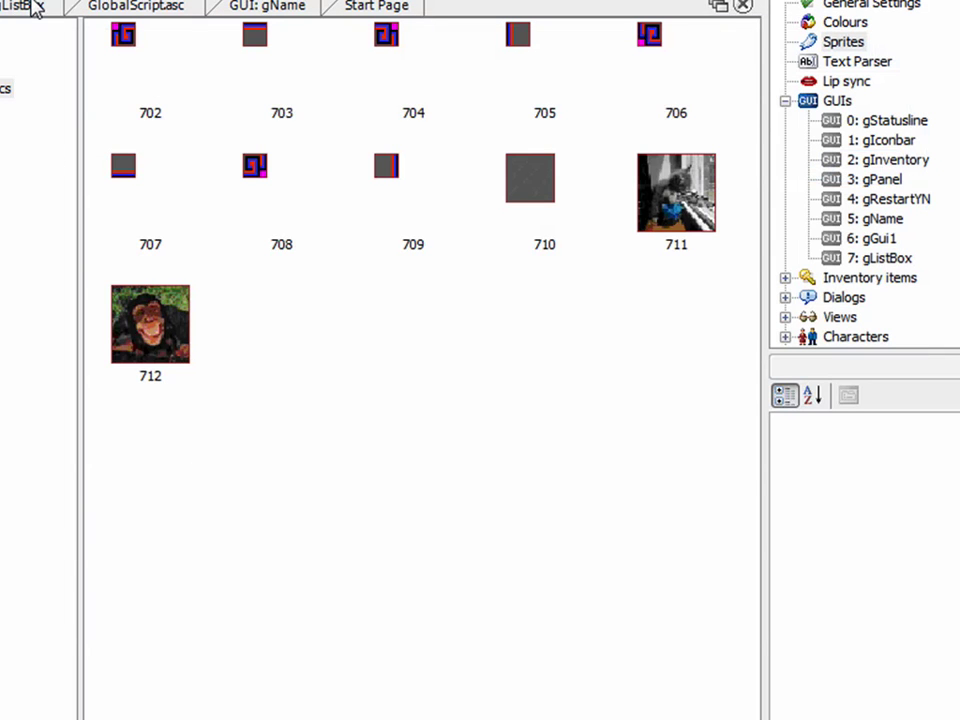
- Set the image of the blank picture button in the gListBox GUI to kitty sprite 711
{"action": "left_click", "coordinate": [28, 8]}
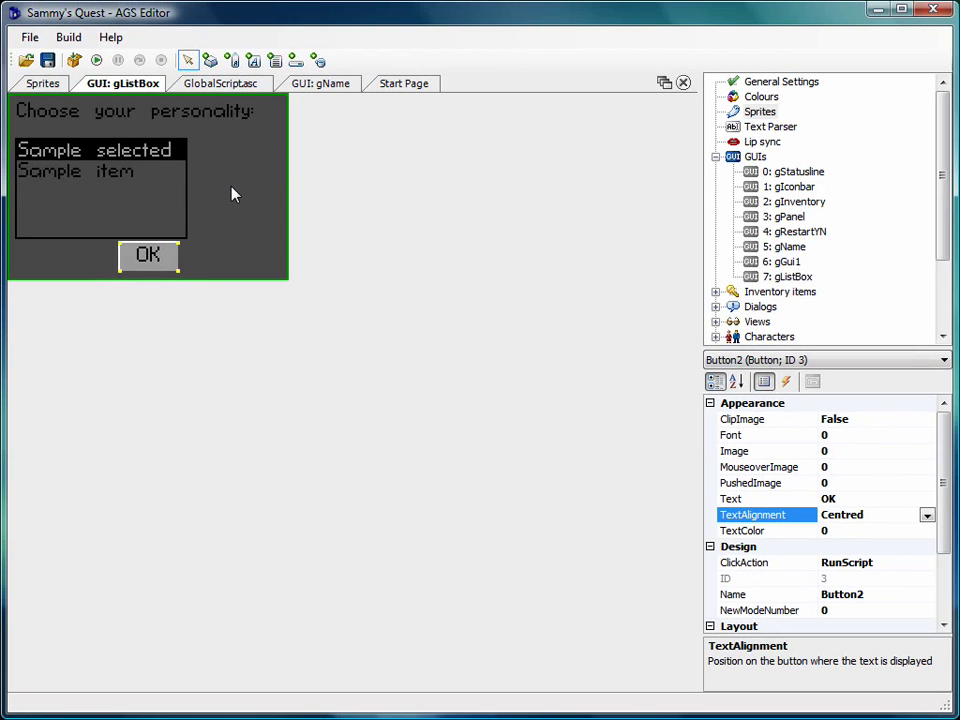
{"action": "left_click", "coordinate": [232, 194]}
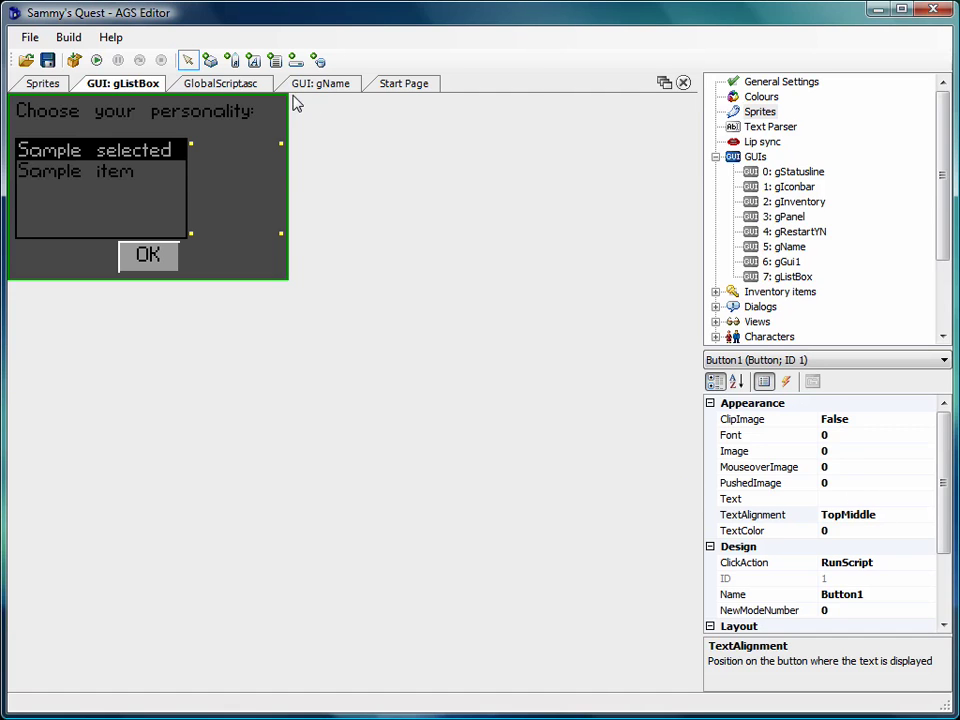
{"action": "left_click", "coordinate": [30, 83]}
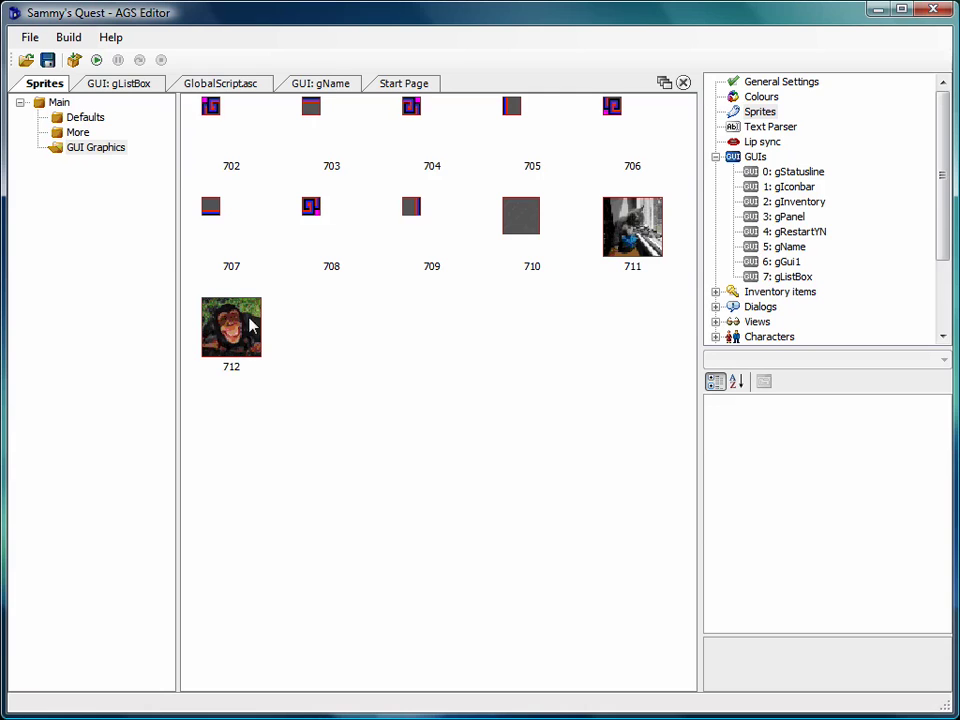
{"action": "left_click", "coordinate": [112, 84]}
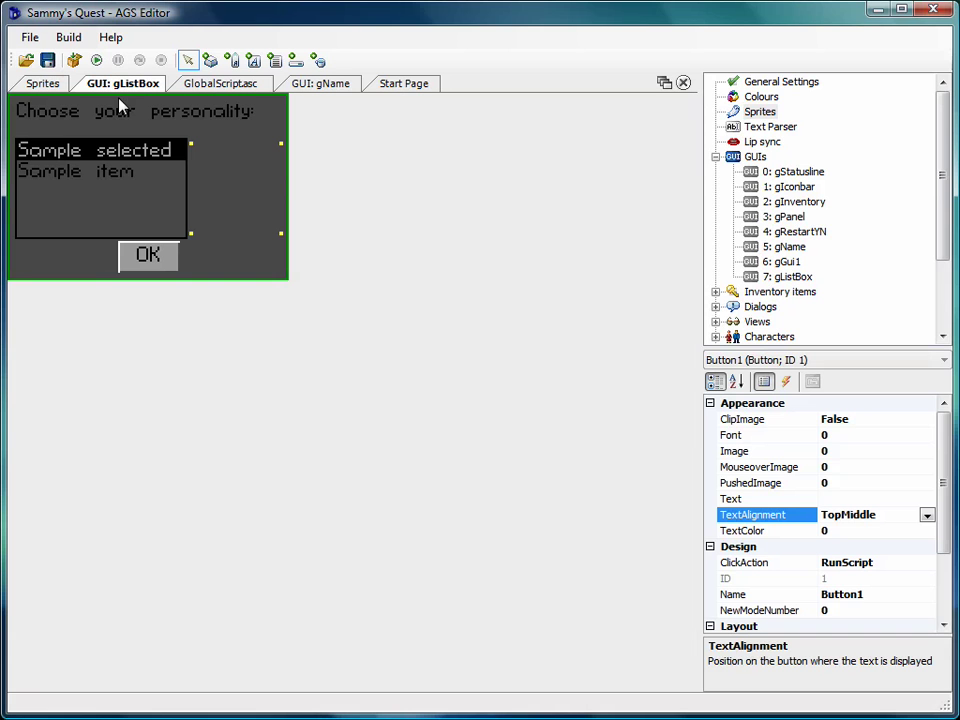
{"action": "left_click", "coordinate": [828, 450]}
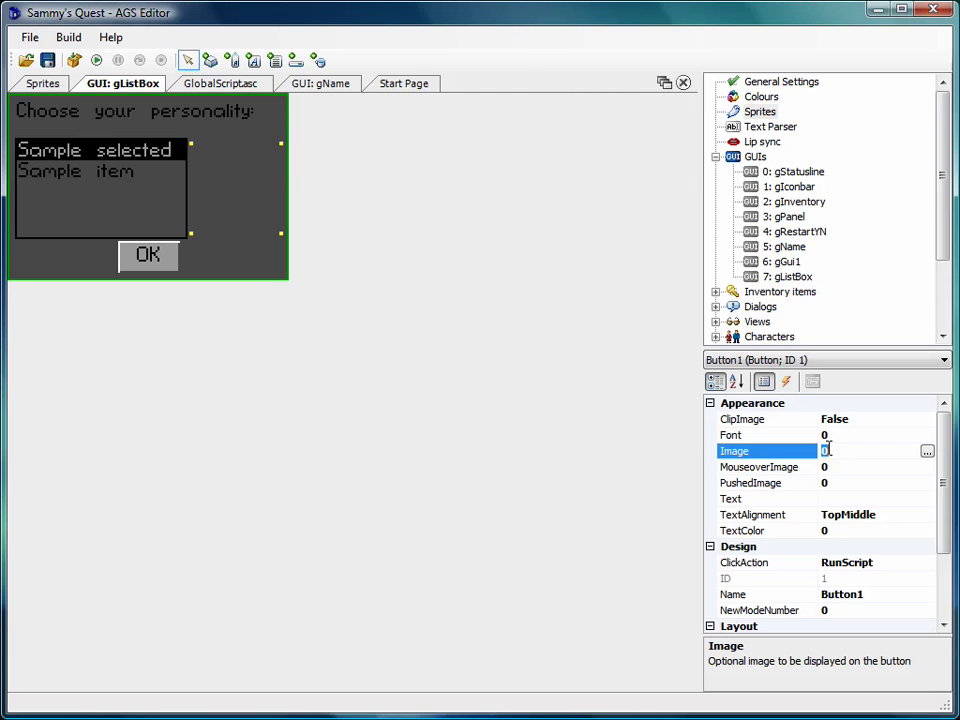
{"action": "type", "text": "711"}
{"action": "key", "text": "Return"}
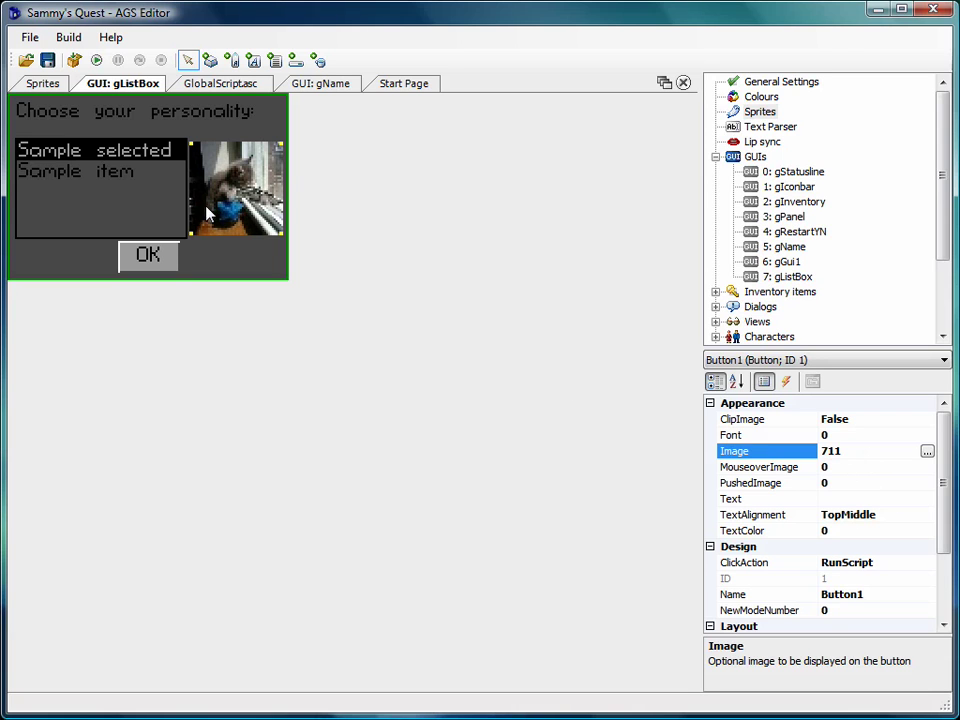
- Open the room script of room 1, Main Hall
{"action": "left_click", "coordinate": [147, 203]}
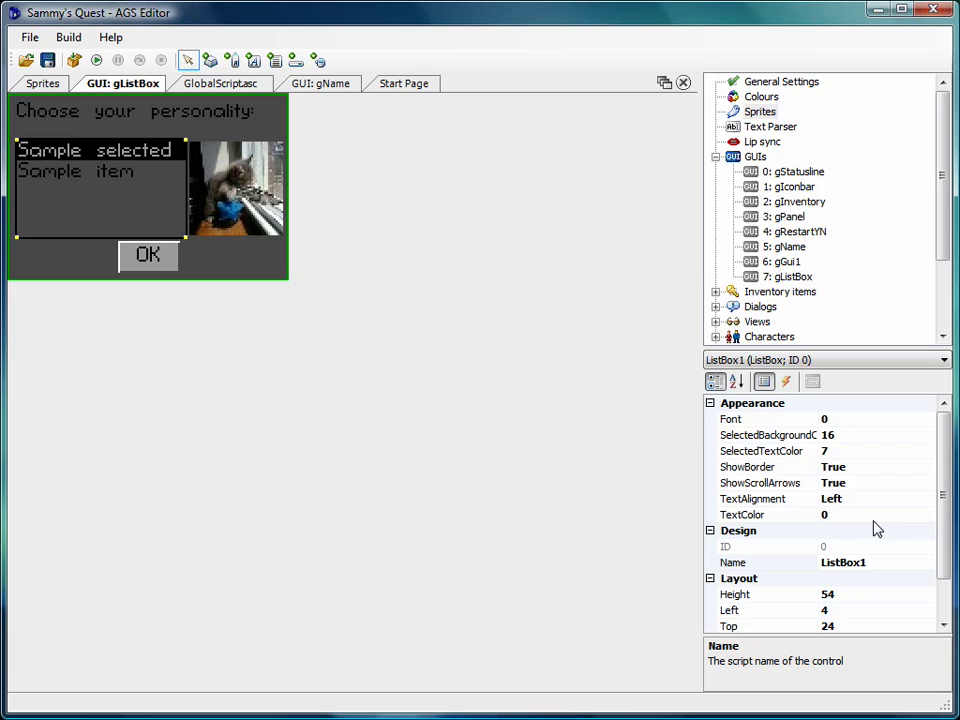
{"action": "mouse_move", "coordinate": [941, 497]}
{"action": "left_mouse_down"}
{"action": "mouse_move", "coordinate": [943, 525]}
{"action": "mouse_move", "coordinate": [950, 485]}
{"action": "left_mouse_up"}
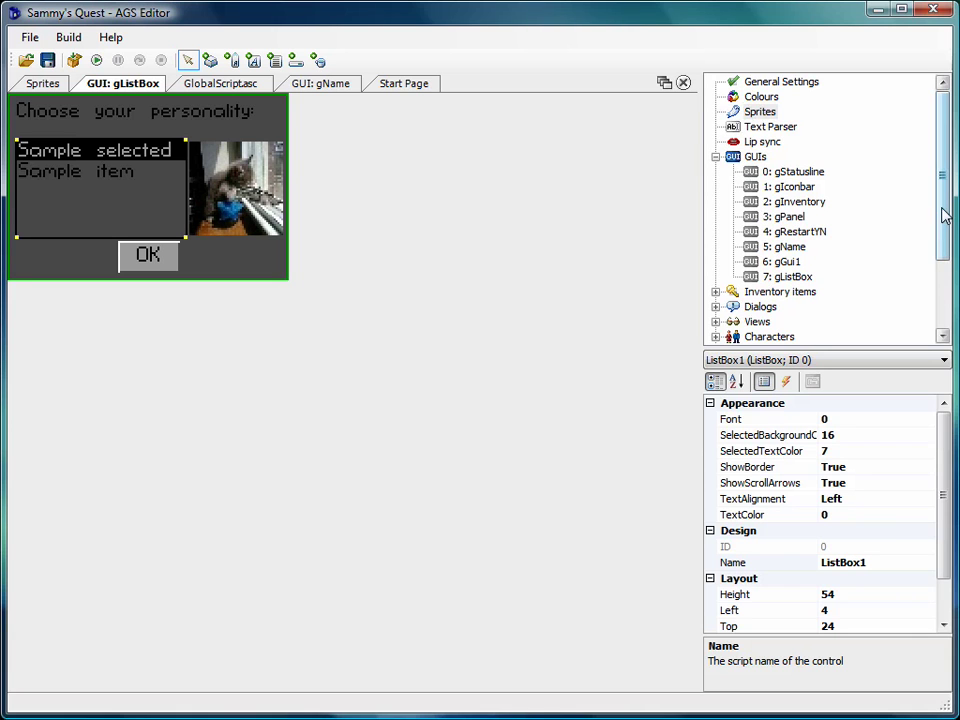
{"action": "left_click_drag", "start_coordinate": [941, 210], "coordinate": [946, 284]}
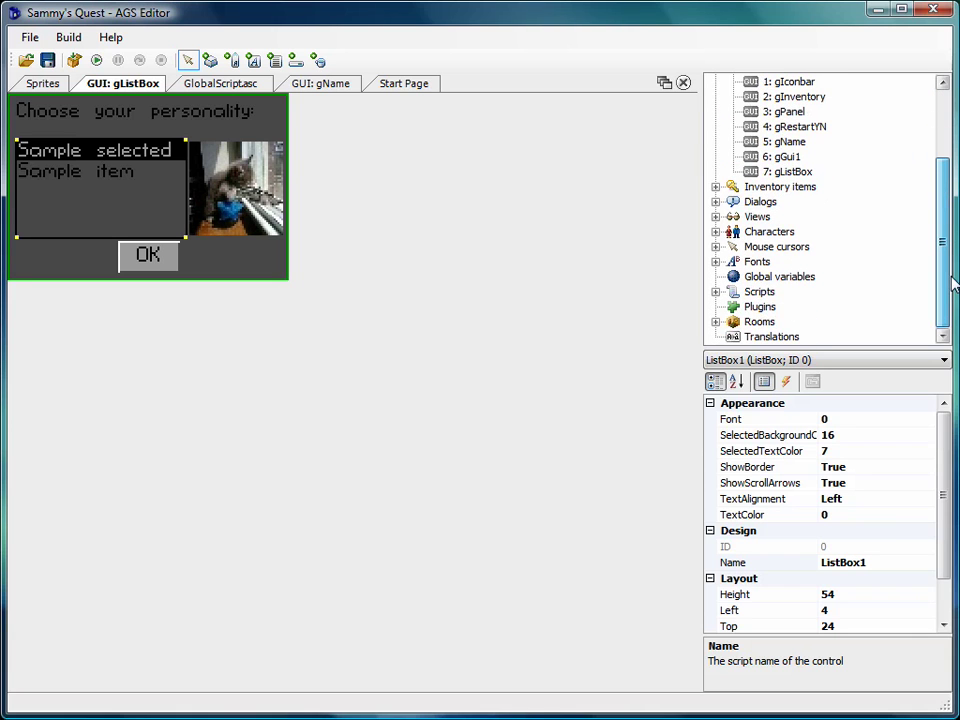
{"action": "left_click", "coordinate": [716, 322]}
{"action": "double_click", "coordinate": [754, 276]}
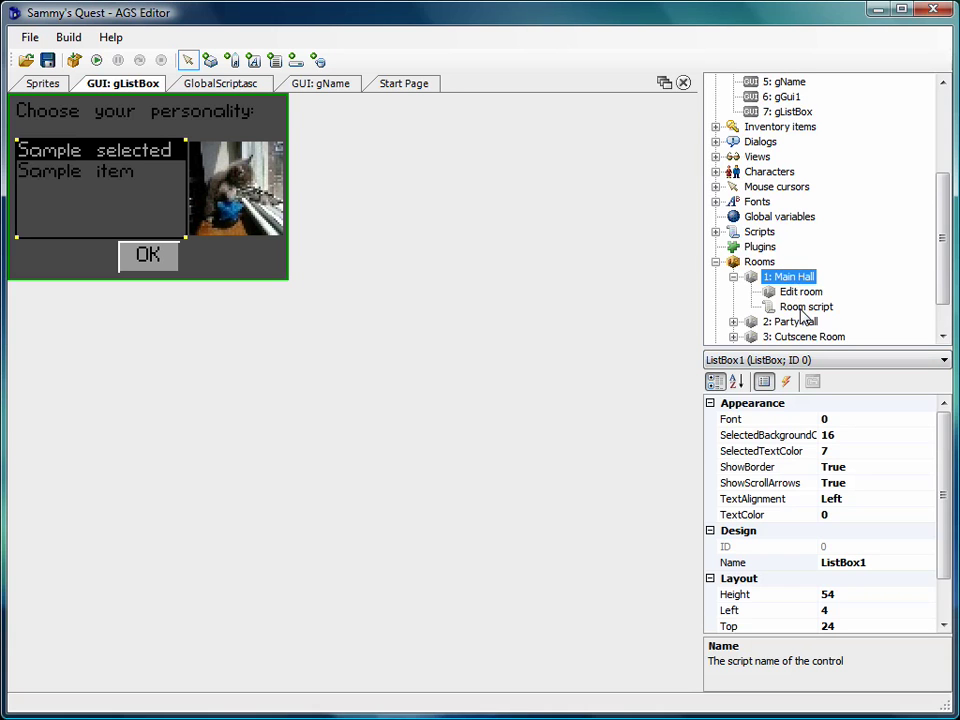
{"action": "double_click", "coordinate": [802, 308]}
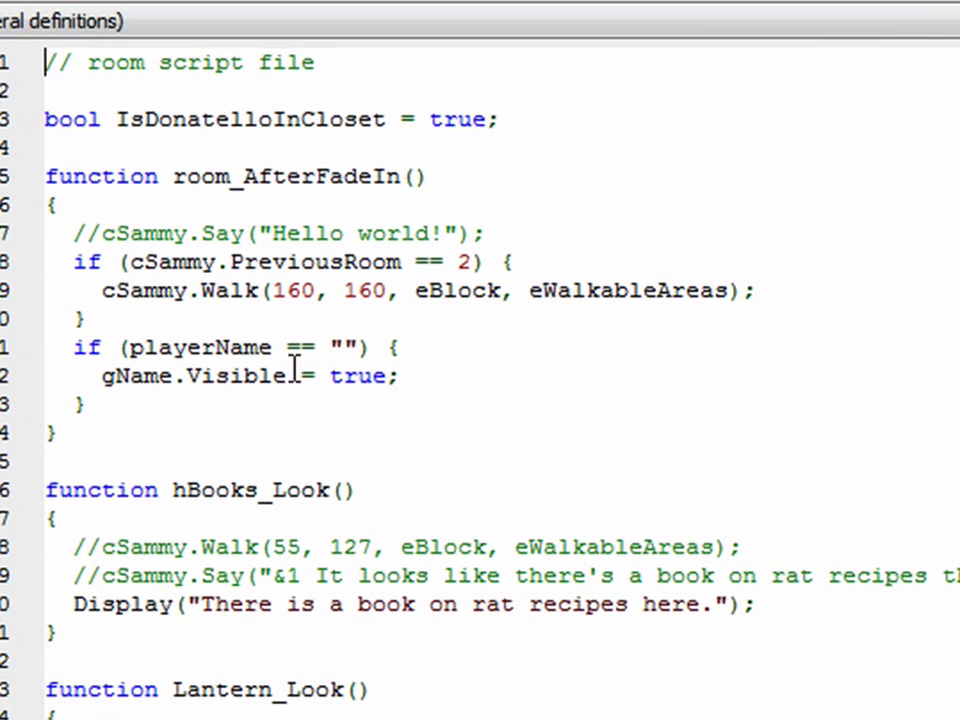
- Comment out the gName.Visible = true; line in the room_AfterFadeIn function
{"action": "left_click_drag", "start_coordinate": [101, 376], "coordinate": [402, 380]}
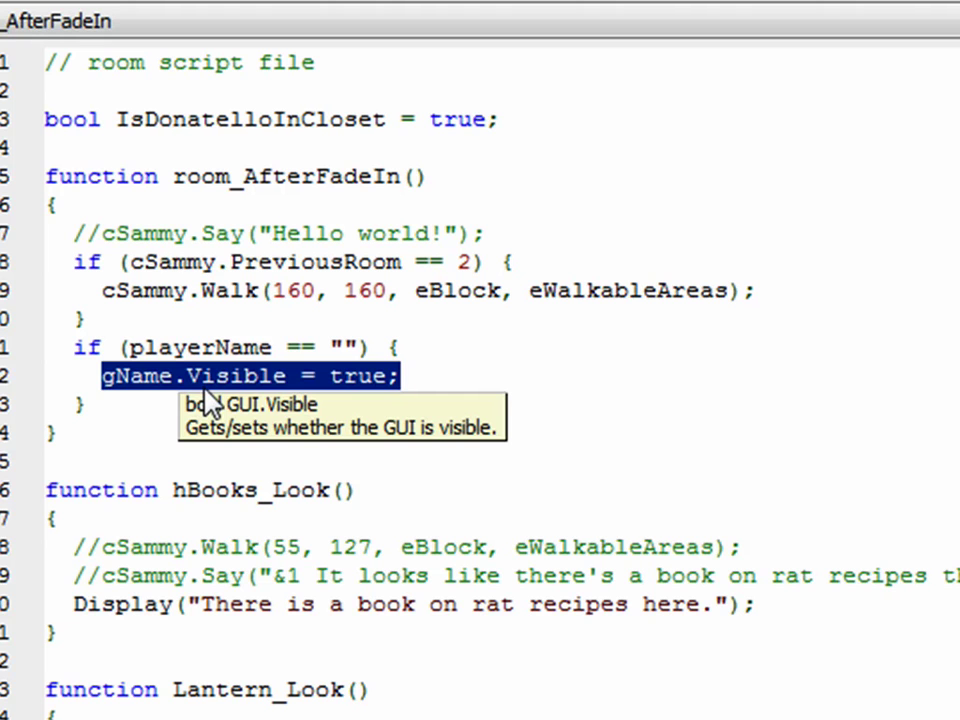
{"action": "left_click", "coordinate": [375, 441]}
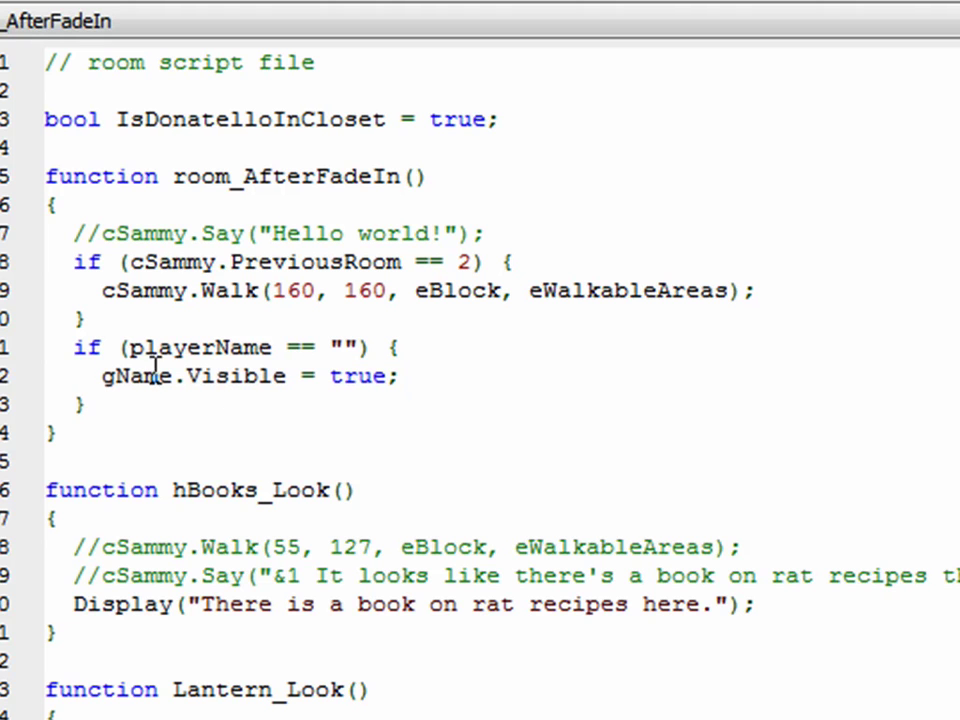
{"action": "left_click_drag", "start_coordinate": [101, 377], "coordinate": [407, 381]}
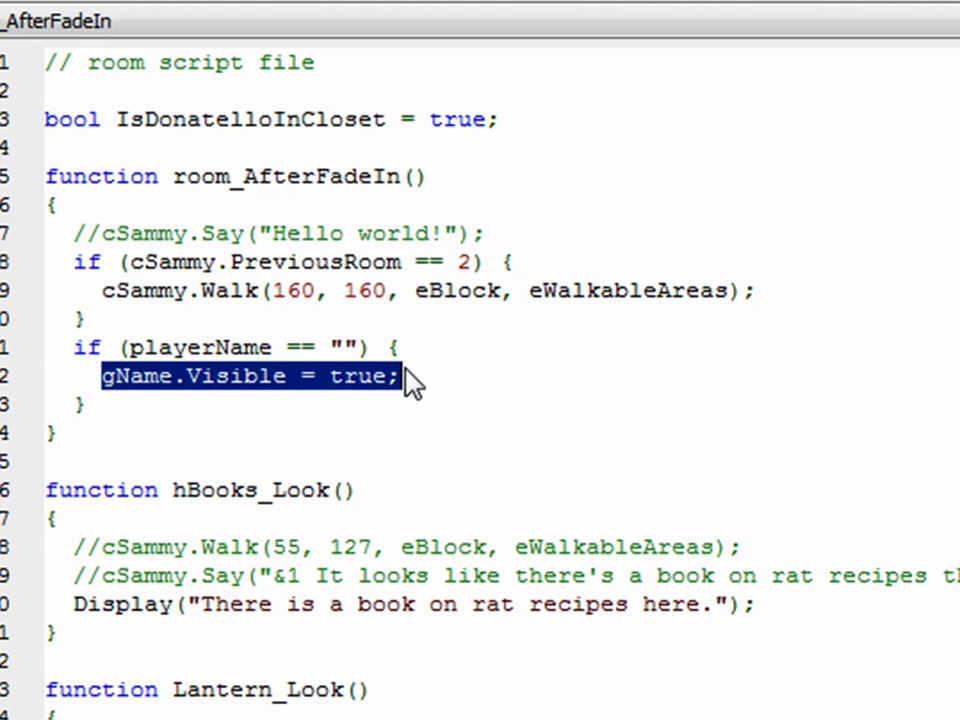
{"action": "left_click", "coordinate": [111, 465]}
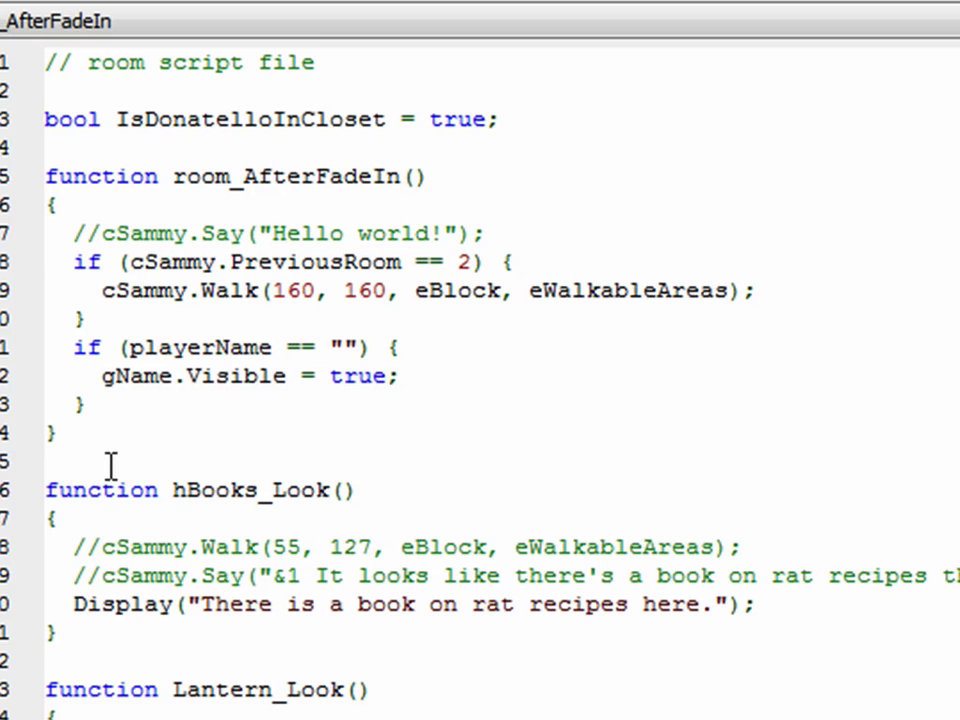
{"action": "type", "text": "//"}
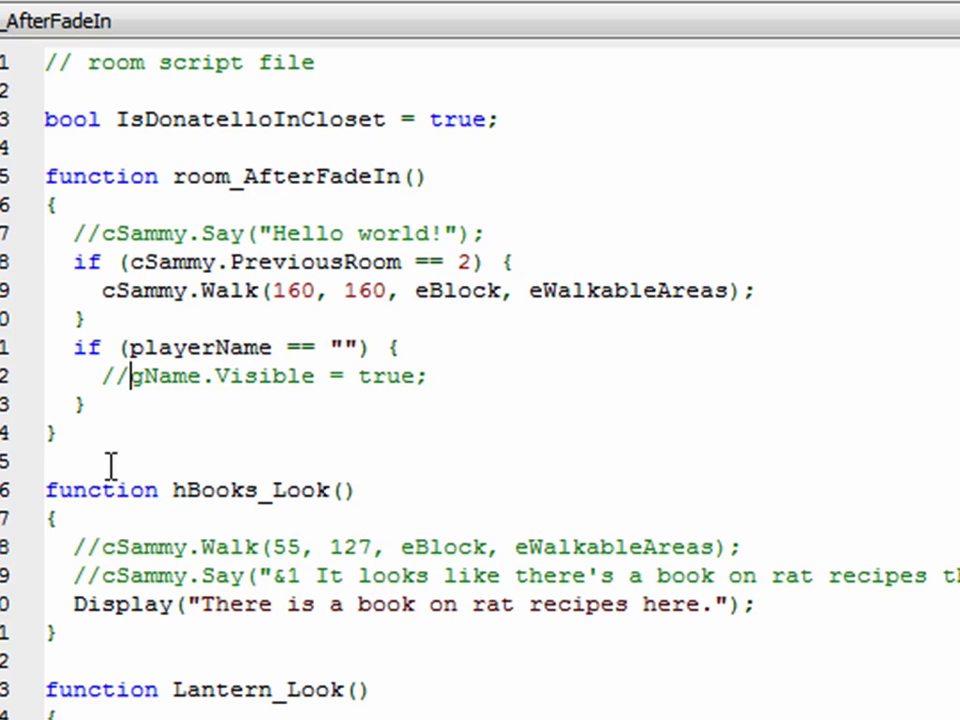
- Add the line gListBox.Visible = true; below the commented-out gName line in the playerName condition
{"action": "left_click", "coordinate": [495, 383]}
{"action": "key", "text": "Return"}
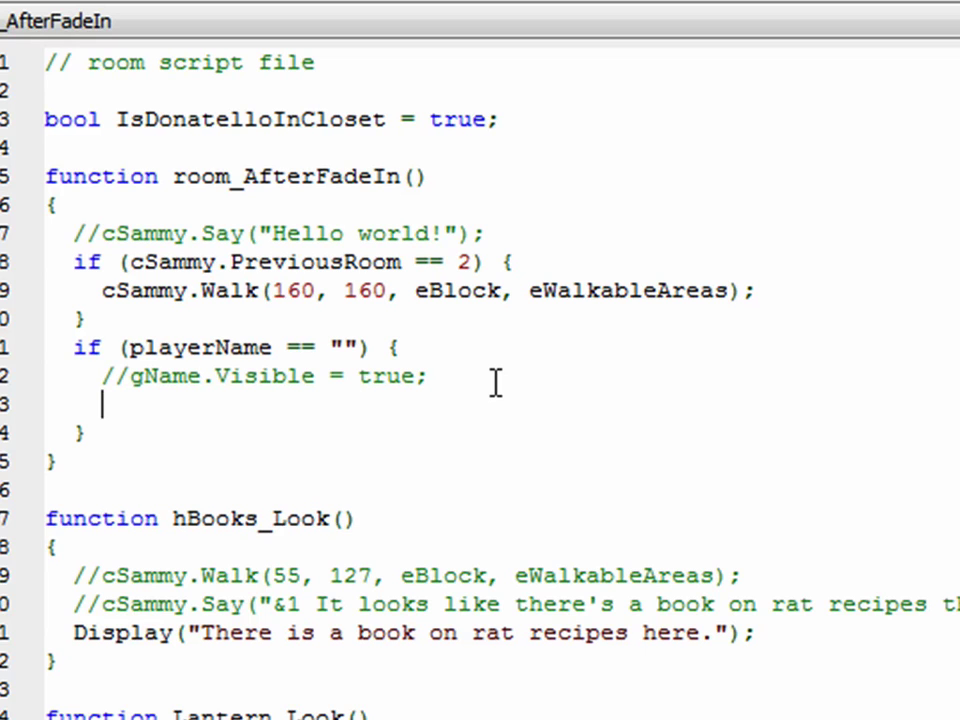
{"action": "type", "text": "gList"}
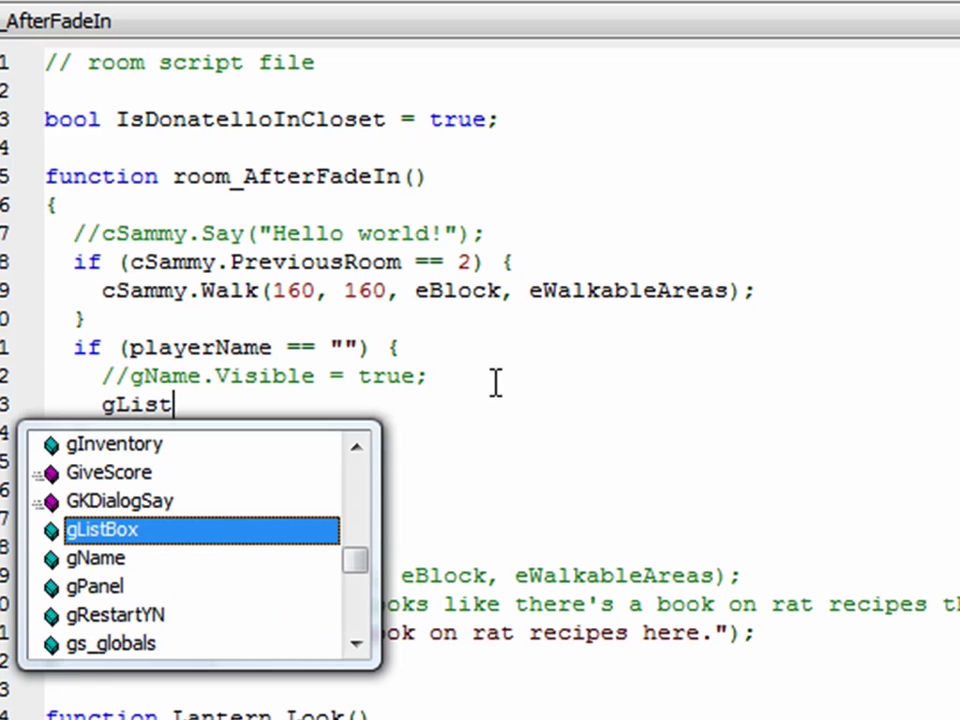
{"action": "type", "text": "Box."}
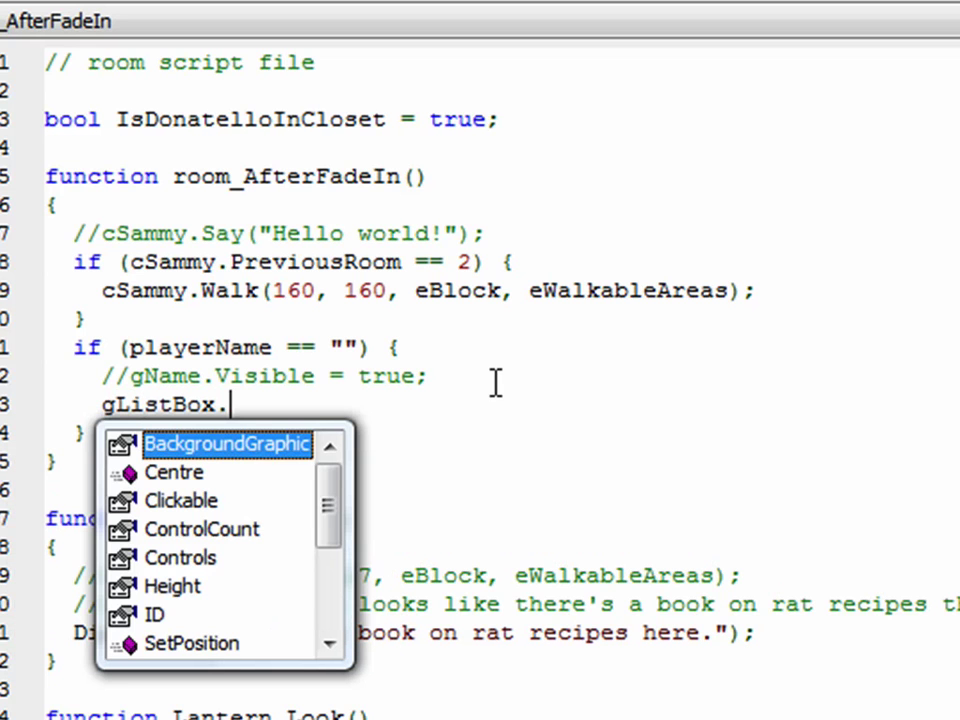
{"action": "type", "text": "Visible = true;"}
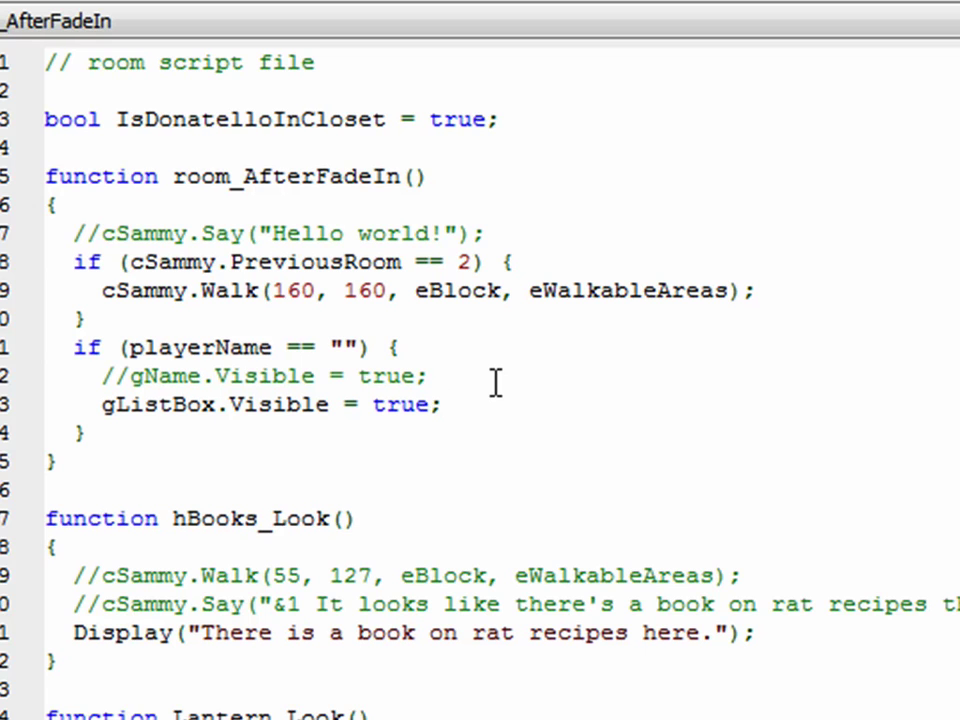
- Check the list box's script name in gListBox and add ListBox1.AddItem("MAD! :-("); above the gListBox.Visible line
{"action": "left_click", "coordinate": [496, 383]}
{"action": "key", "text": "Return"}
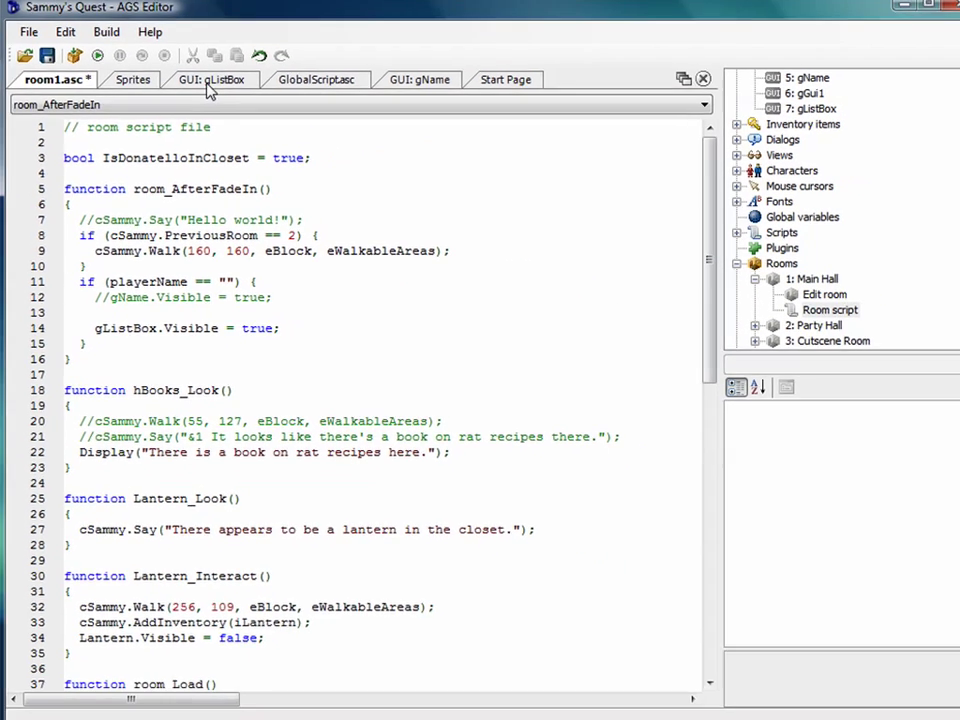
{"action": "left_click", "coordinate": [208, 85]}
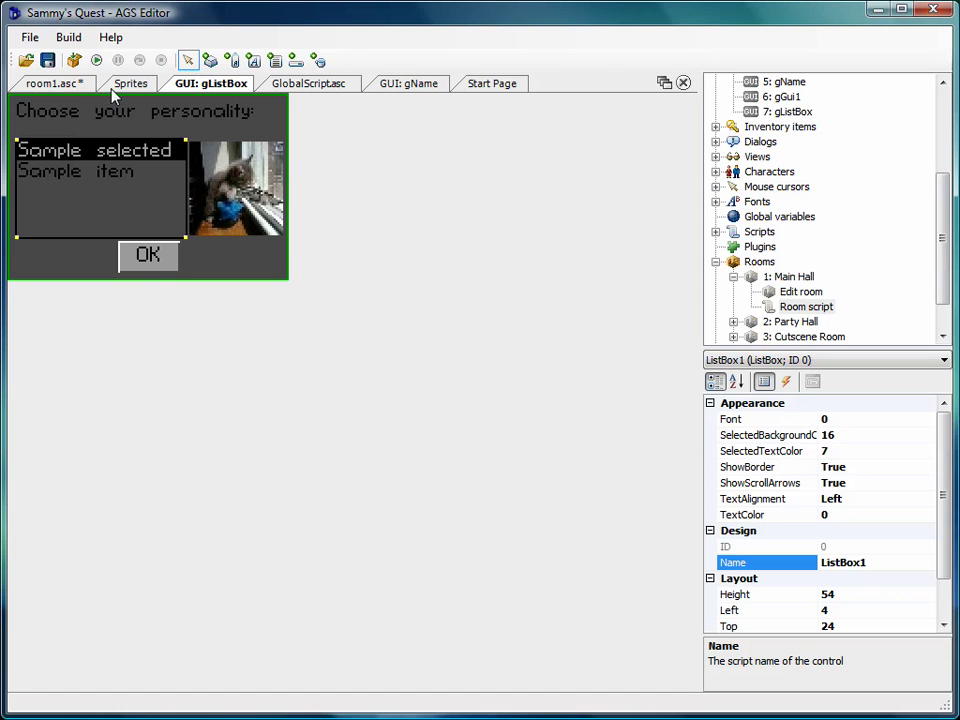
{"action": "left_click", "coordinate": [74, 86]}
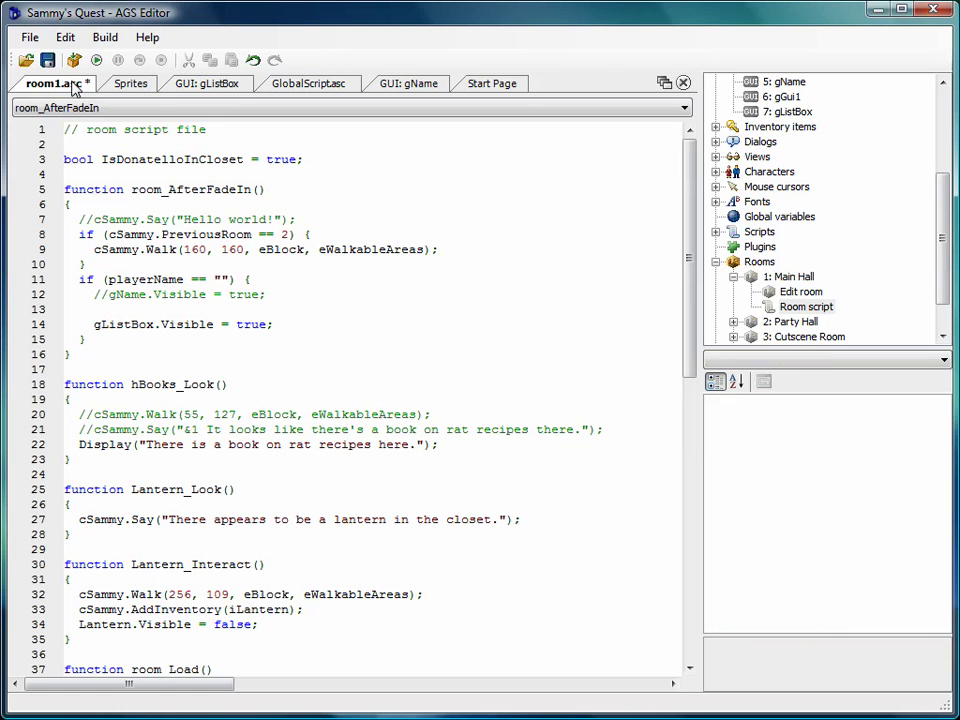
{"action": "left_click", "coordinate": [187, 313]}
{"action": "type", "text": "ListBox"}
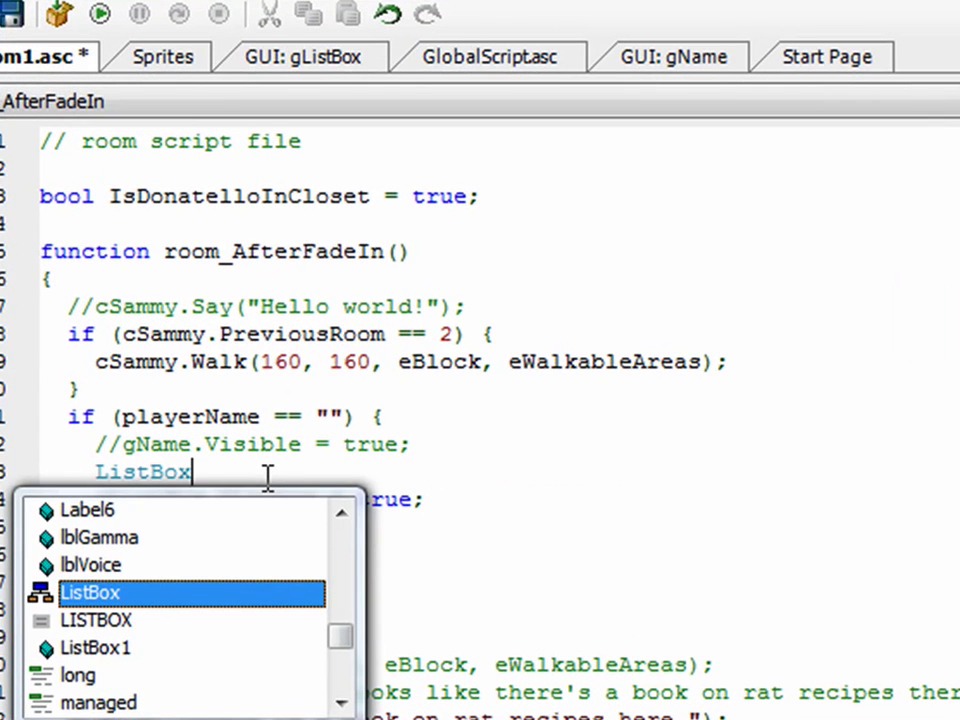
{"action": "type", "text": "1."}
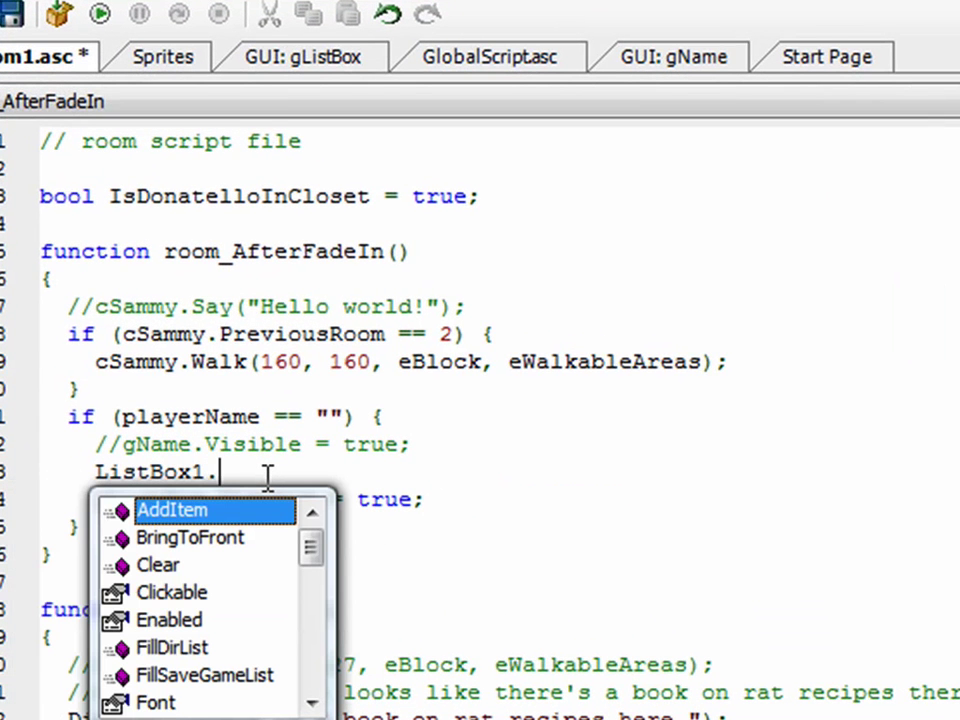
{"action": "type", "text": "add"}
{"action": "key", "text": "Tab"}
{"action": "type", "text": "("}
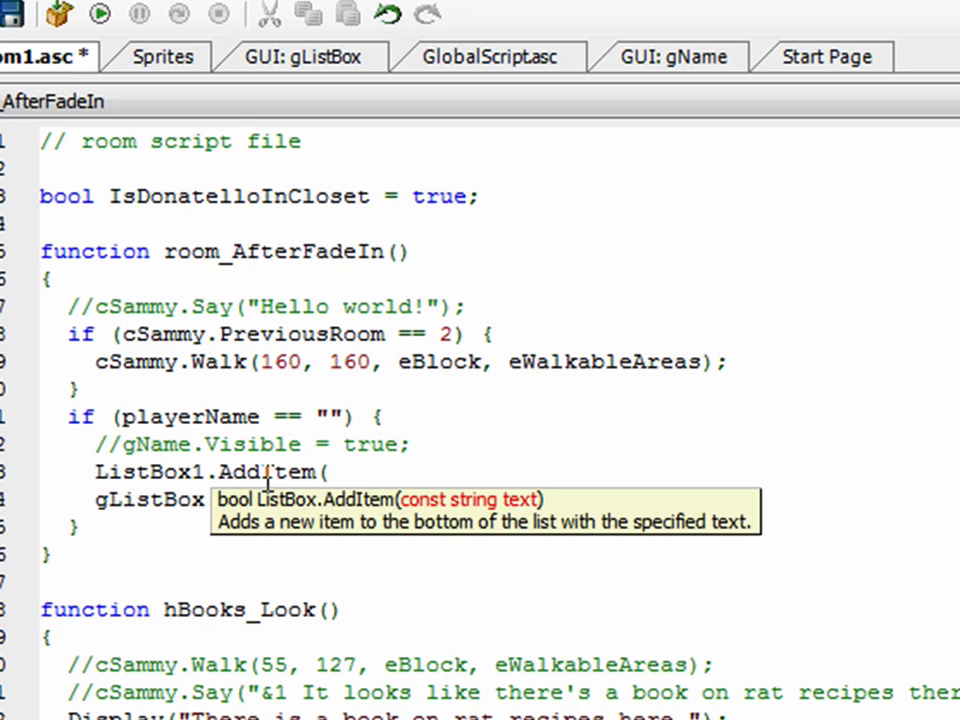
{"action": "type", "text": "\"MAD! "}
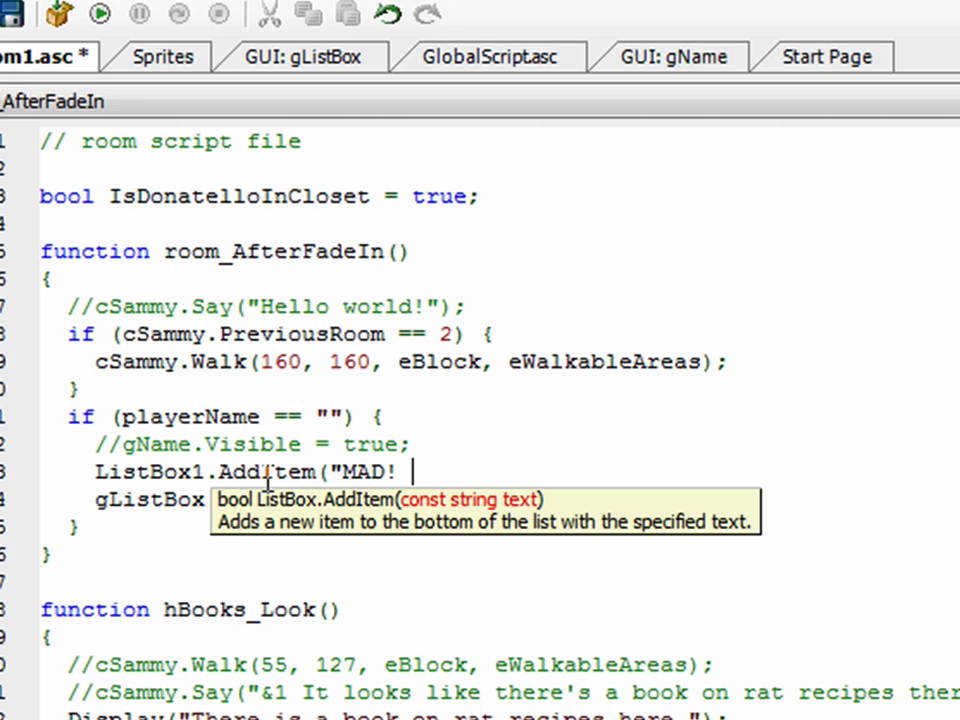
{"action": "type", "text": ":-(\");"}
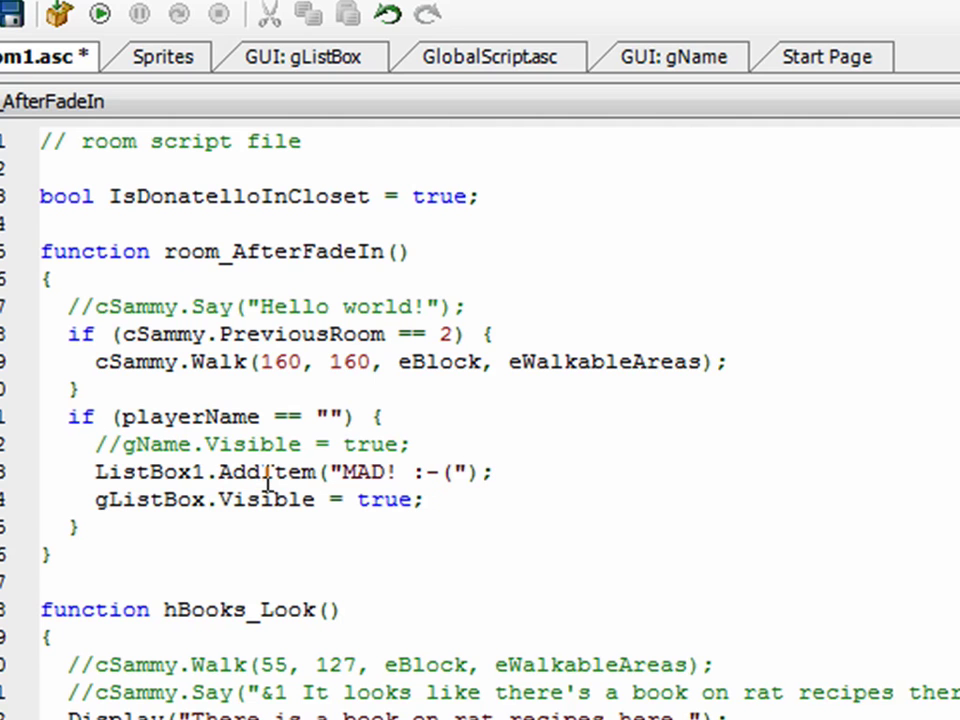
- Add a second list entry with ListBox1.AddItem("Happy! :-)"); directly below the MAD item line
{"action": "key", "text": "Return"}
{"action": "type", "text": "List"}
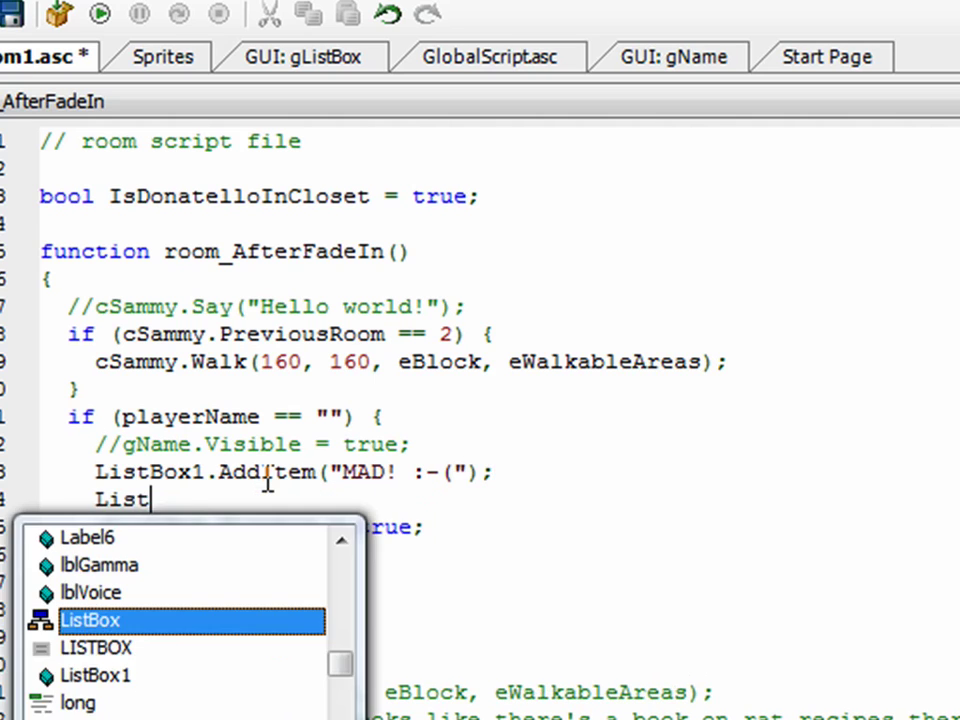
{"action": "type", "text": "Box1.AddItem("}
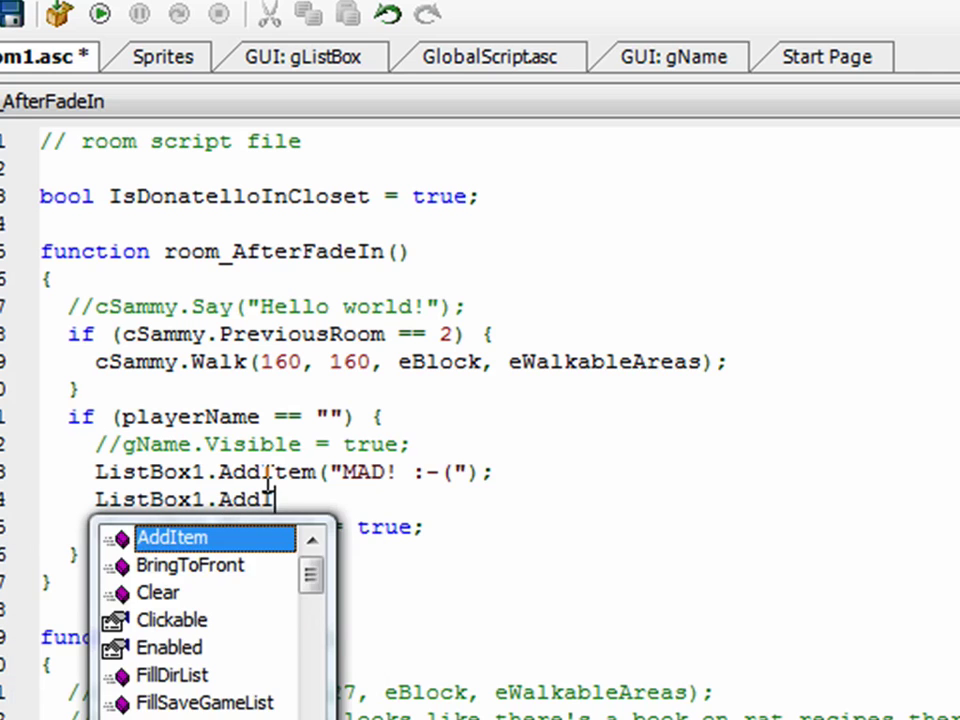
{"action": "key", "text": "Return"}
{"action": "type", "text": "\""}
{"action": "key", "text": "BackSpace"}
{"action": "key", "text": "BackSpace"}
{"action": "key", "text": "BackSpace"}
{"action": "key", "text": "BackSpace"}
{"action": "key", "text": "BackSpace"}
{"action": "key", "text": "BackSpace"}
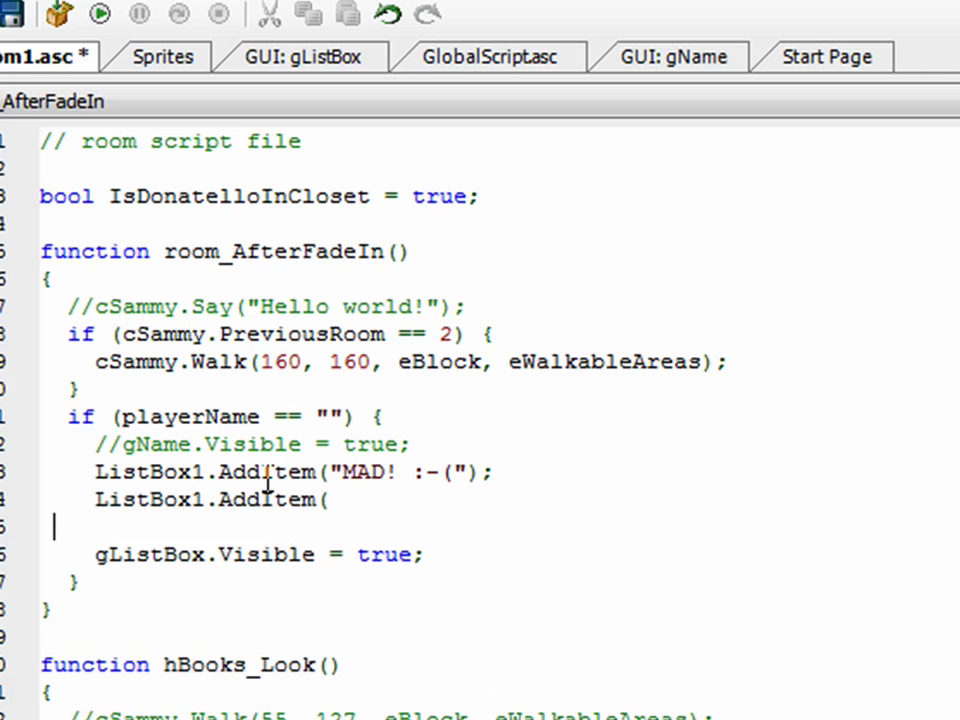
{"action": "type", "text": "\"Happy"}
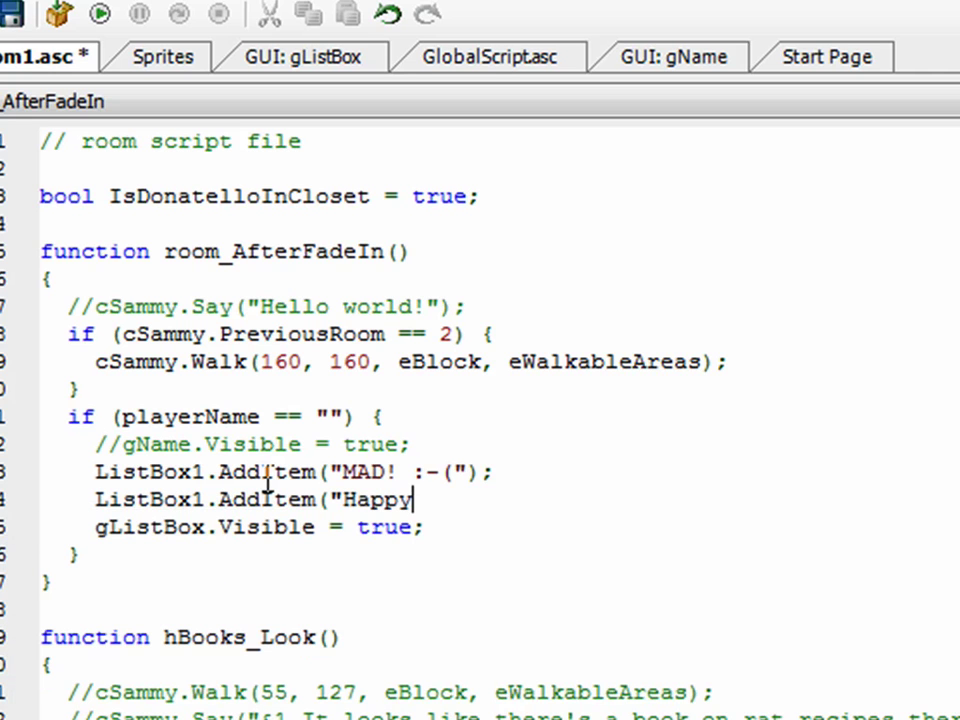
{"action": "type", "text": "! :-)\");"}
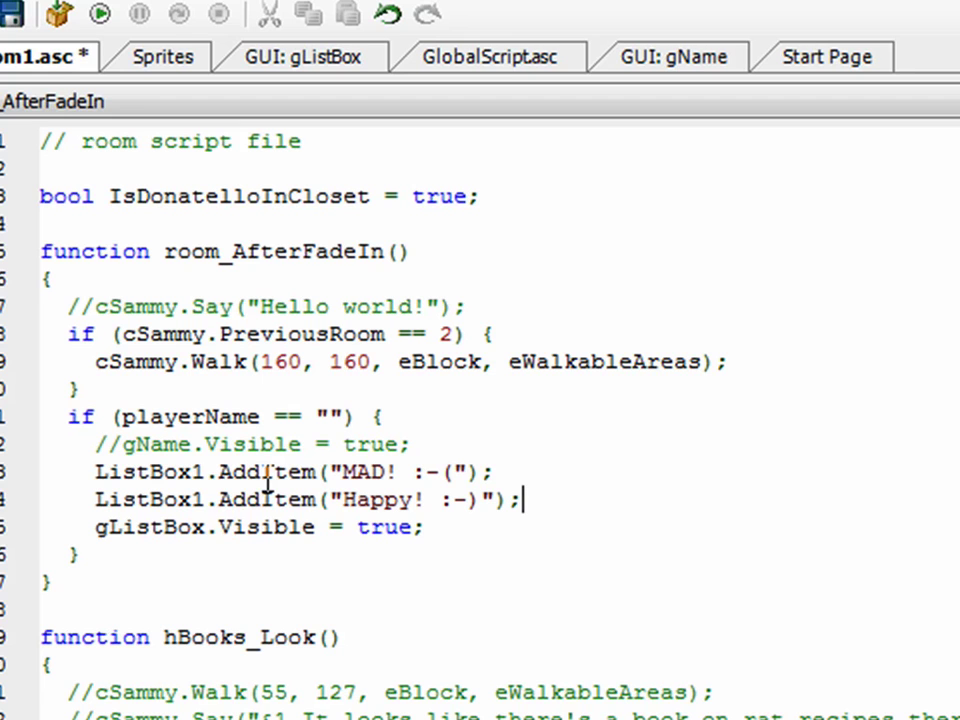
- Review the two AddItem lines and the gListBox.Visible line, and save the room script
{"action": "left_click_drag", "start_coordinate": [273, 474], "coordinate": [448, 478]}
{"action": "left_click_drag", "start_coordinate": [288, 502], "coordinate": [412, 506]}
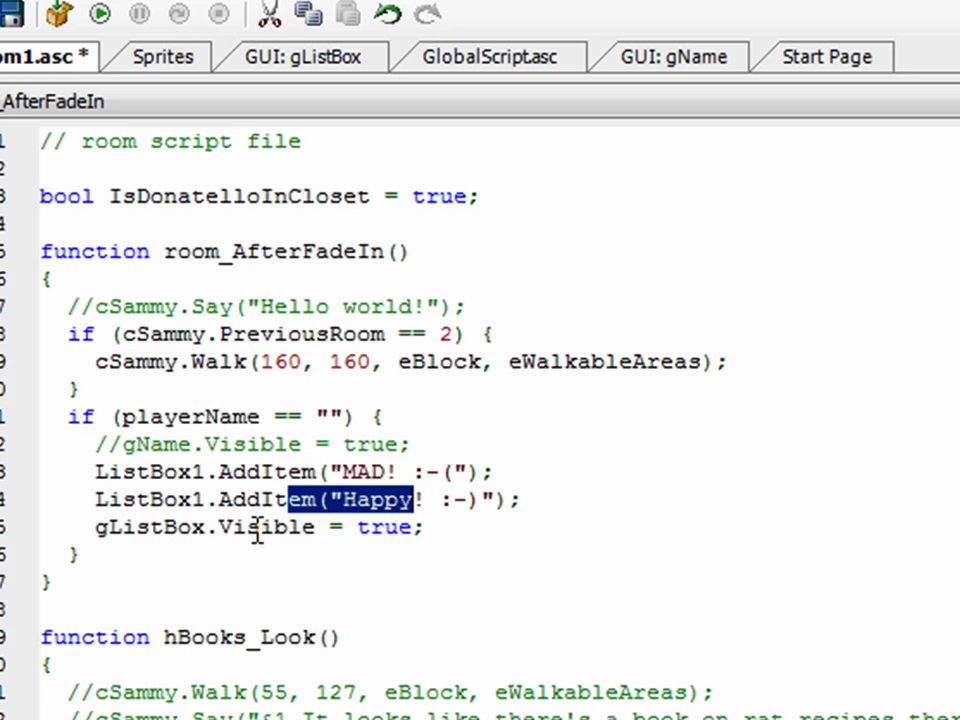
{"action": "left_click_drag", "start_coordinate": [260, 529], "coordinate": [303, 532]}
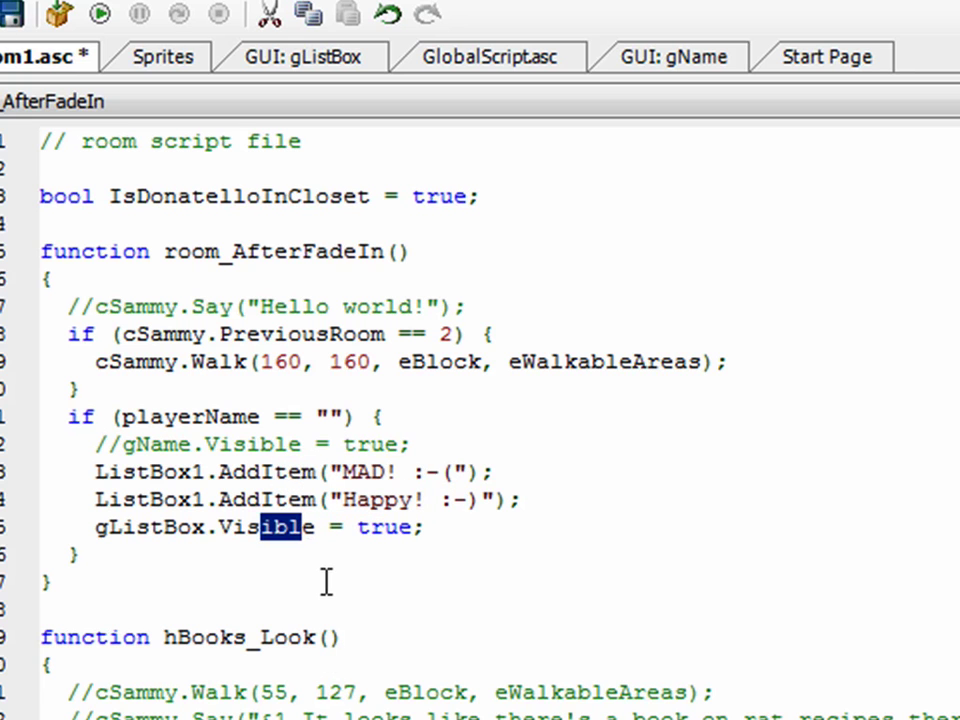
{"action": "left_click", "coordinate": [451, 525]}
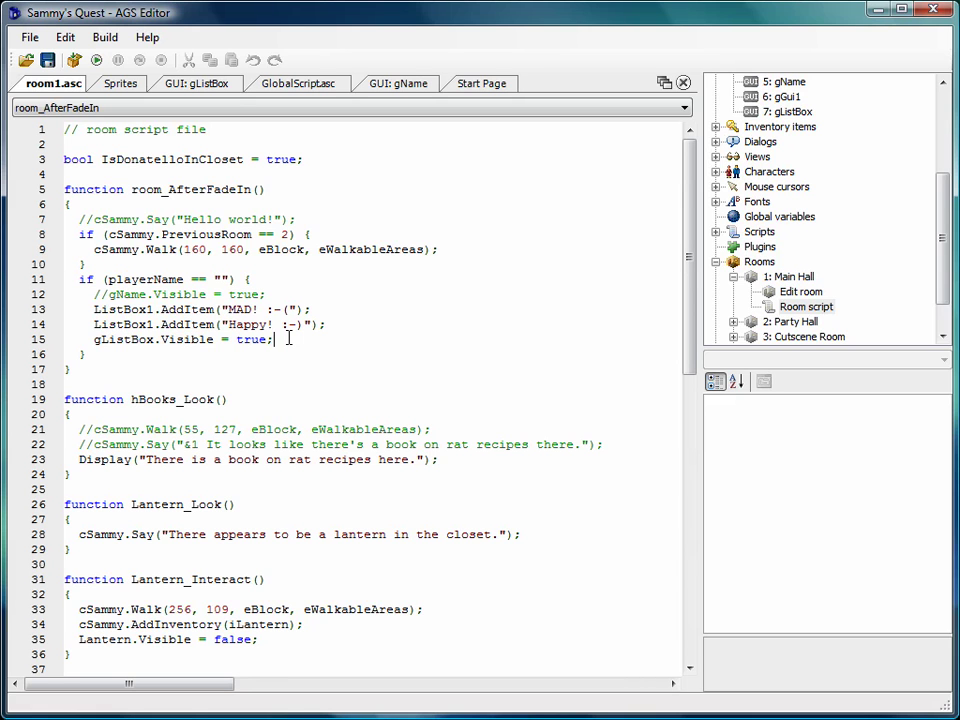